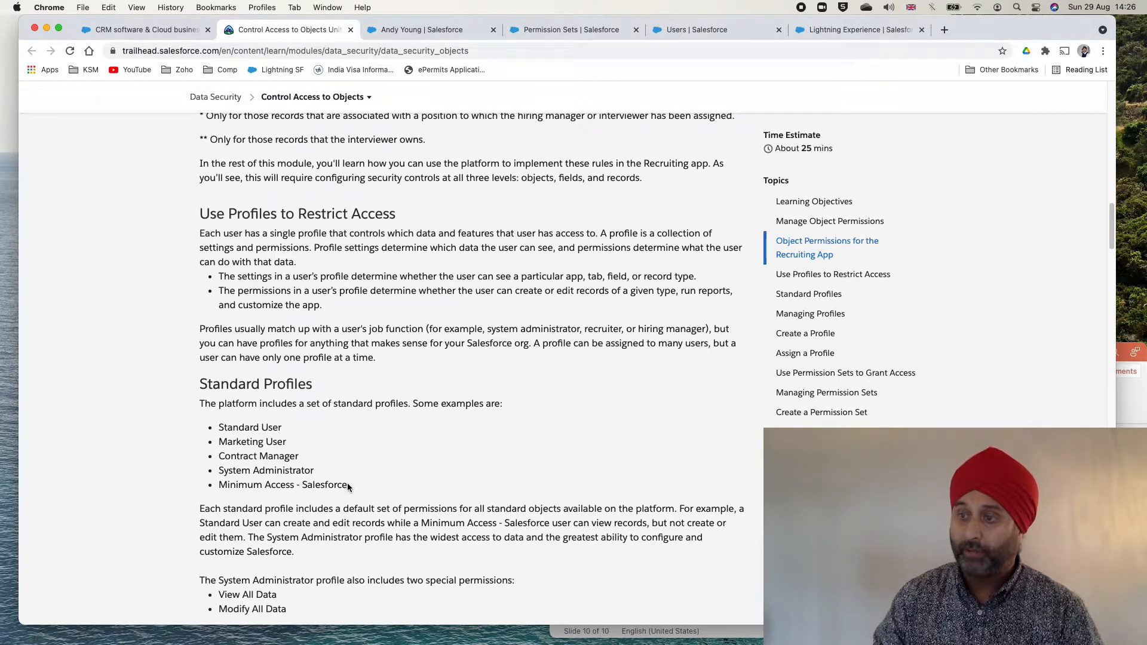
Review the standard profiles and the object permission basics in the Control Access to Objects unit.
drag(348, 485, 222, 429)
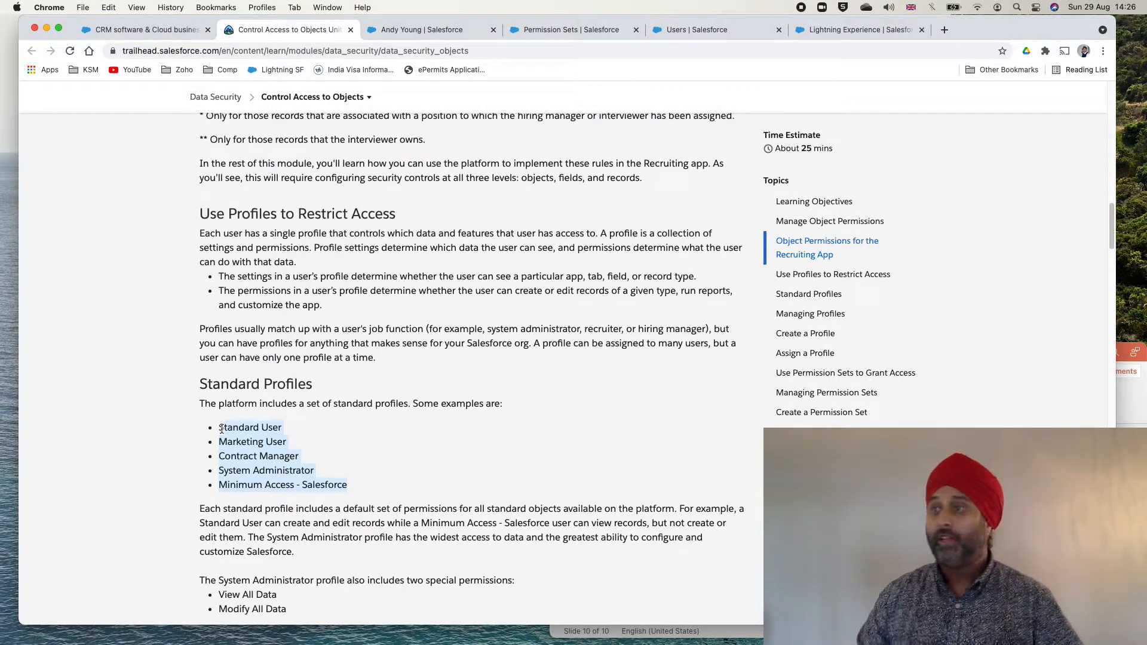
scroll(567, 385, down, 6)
scroll(567, 386, up, 20)
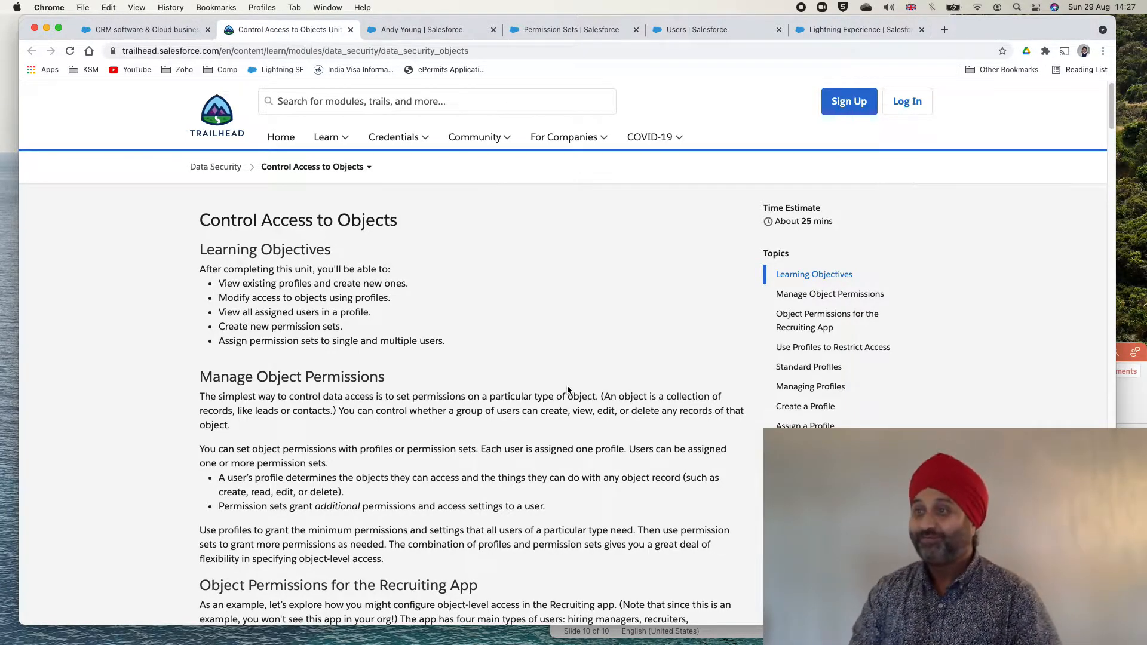
scroll(568, 389, down, 5)
Switch to Salesforce Setup and open the list of all users with their assigned profiles.
click(458, 35)
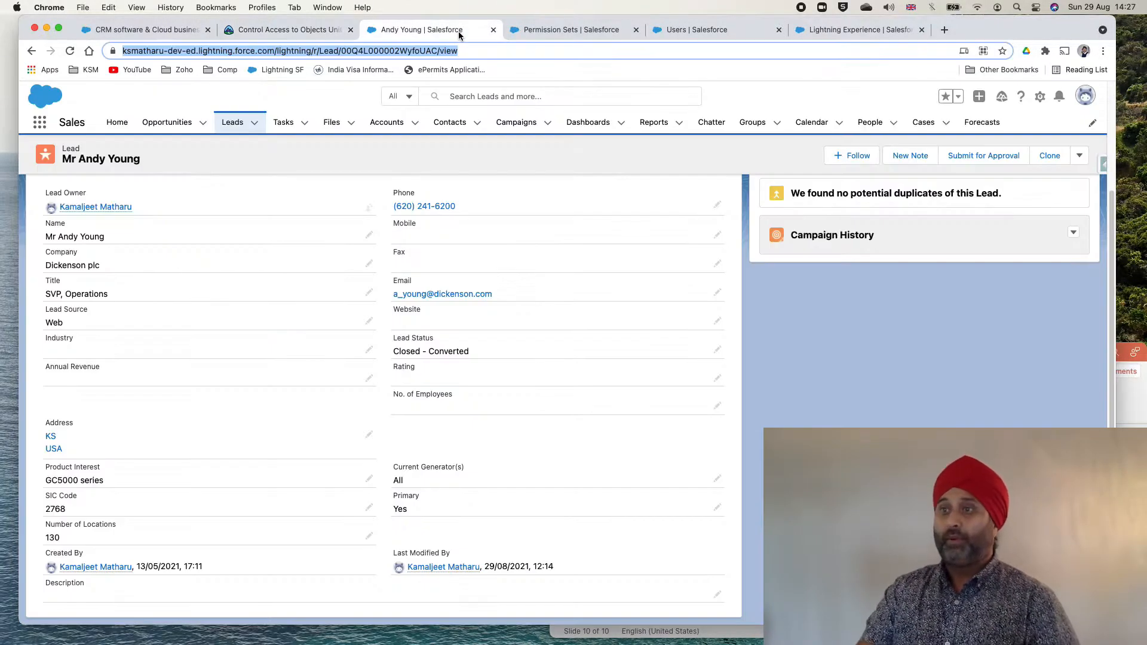
click(574, 30)
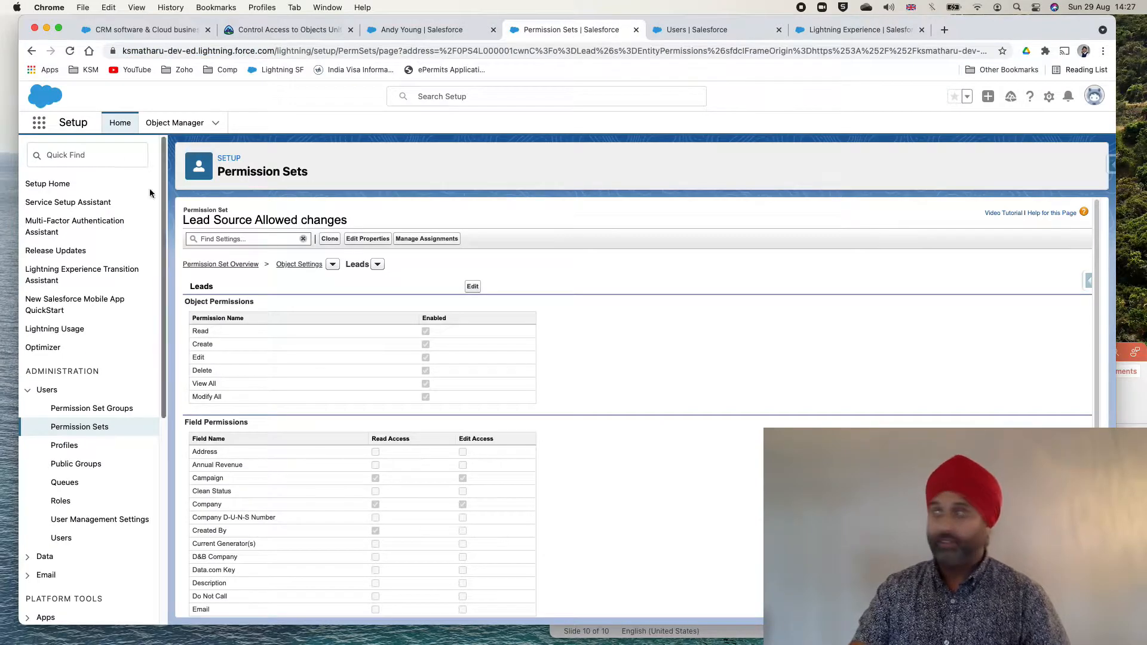
click(120, 124)
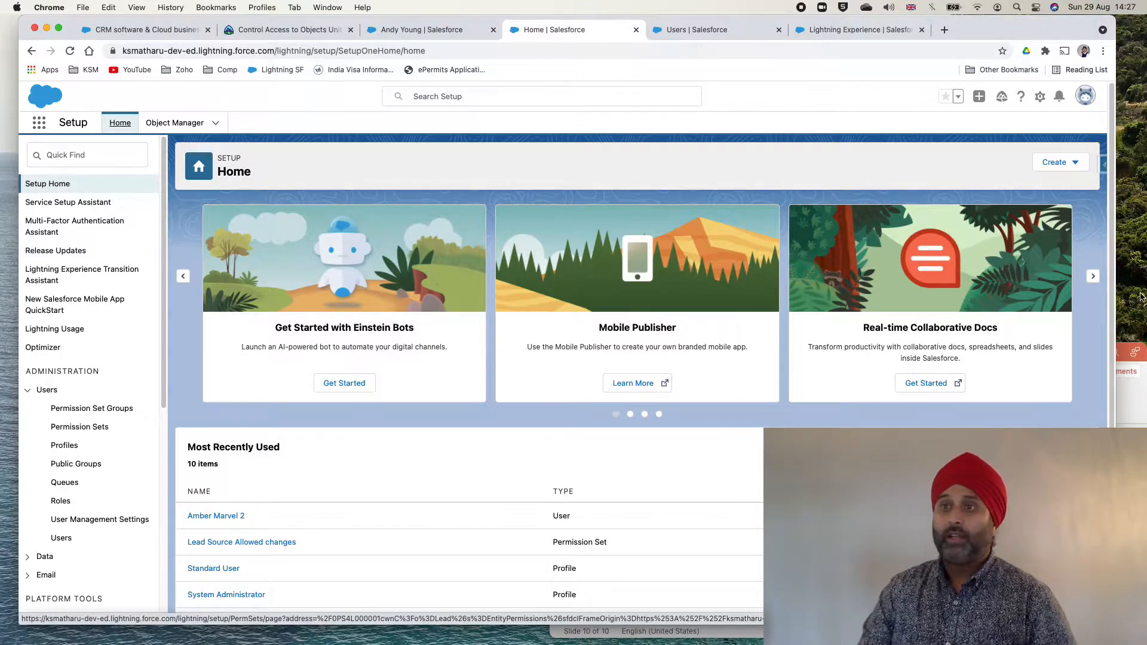
click(114, 158)
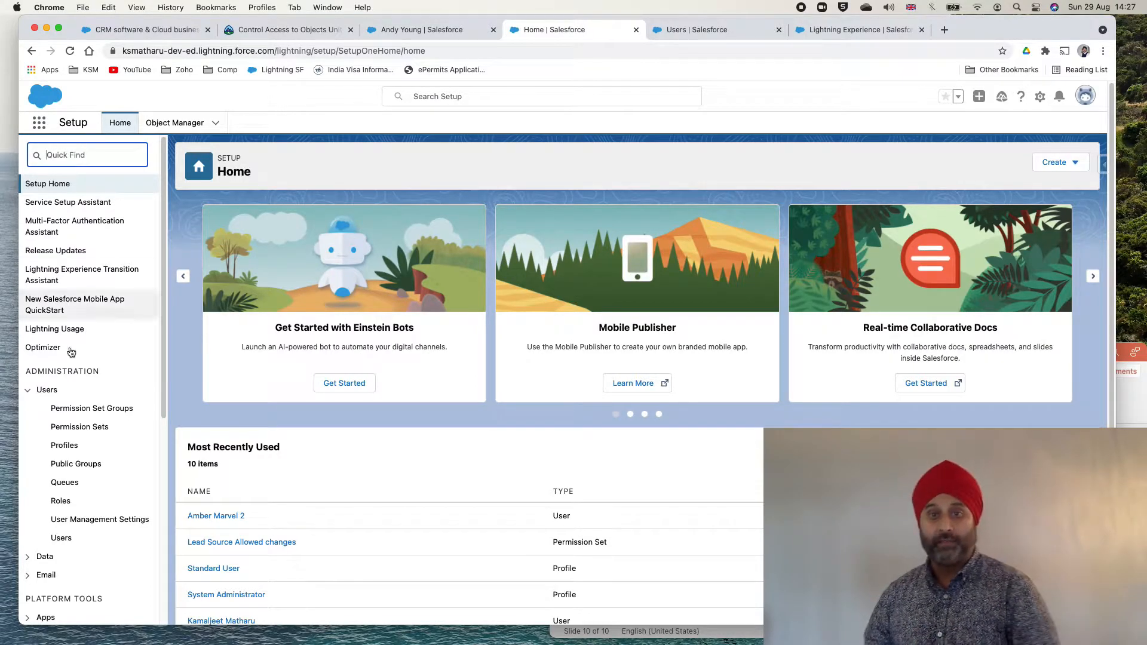
click(61, 538)
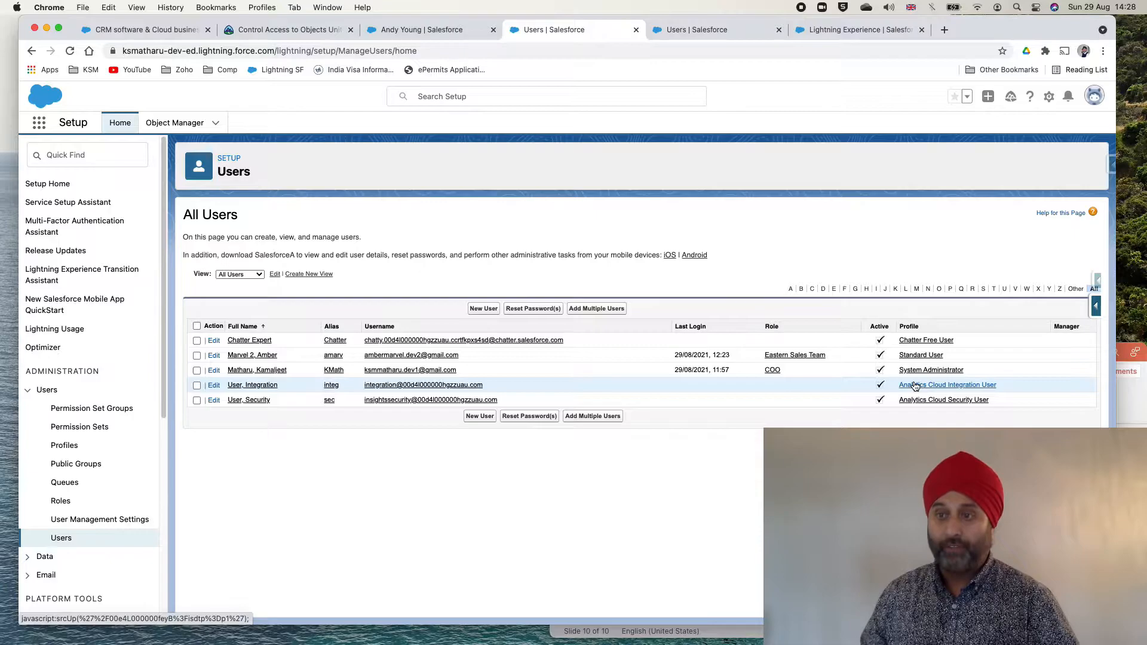
Open the profiles list, widen its Action column and browse through to the second page of profiles.
click(71, 452)
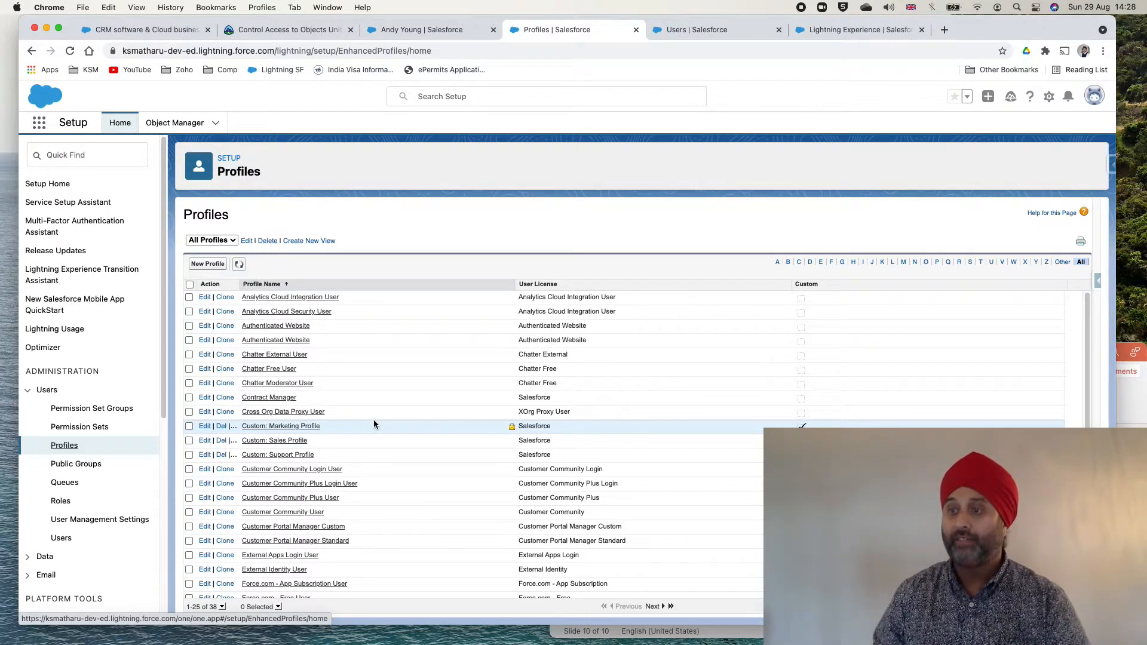
scroll(428, 515, down, 2)
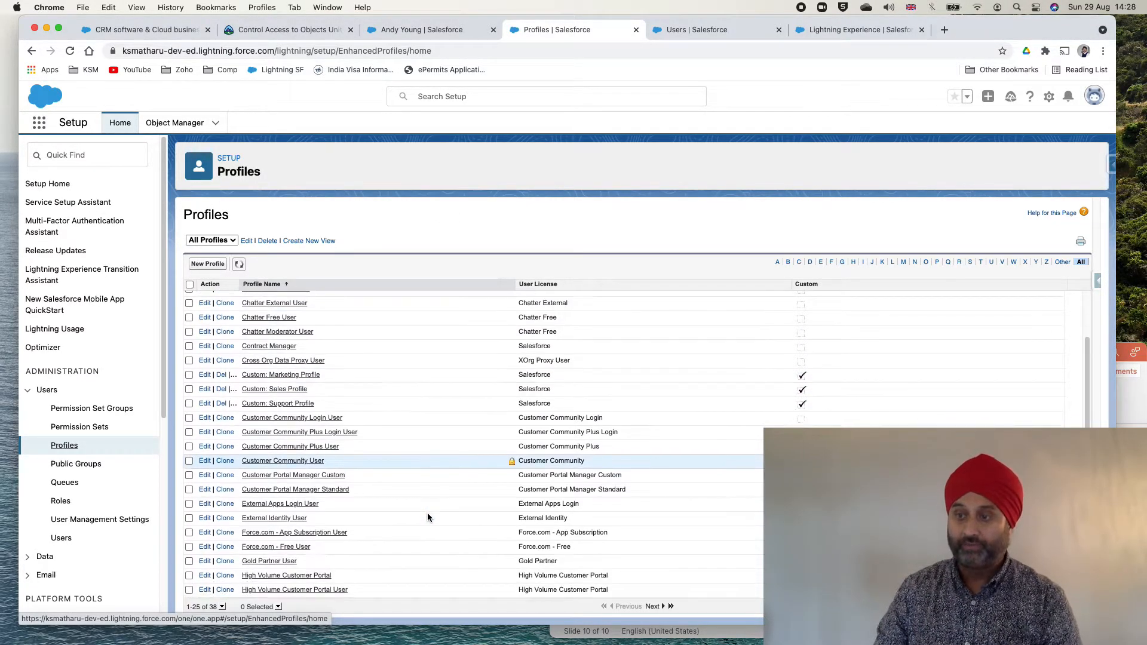
scroll(428, 514, up, 2)
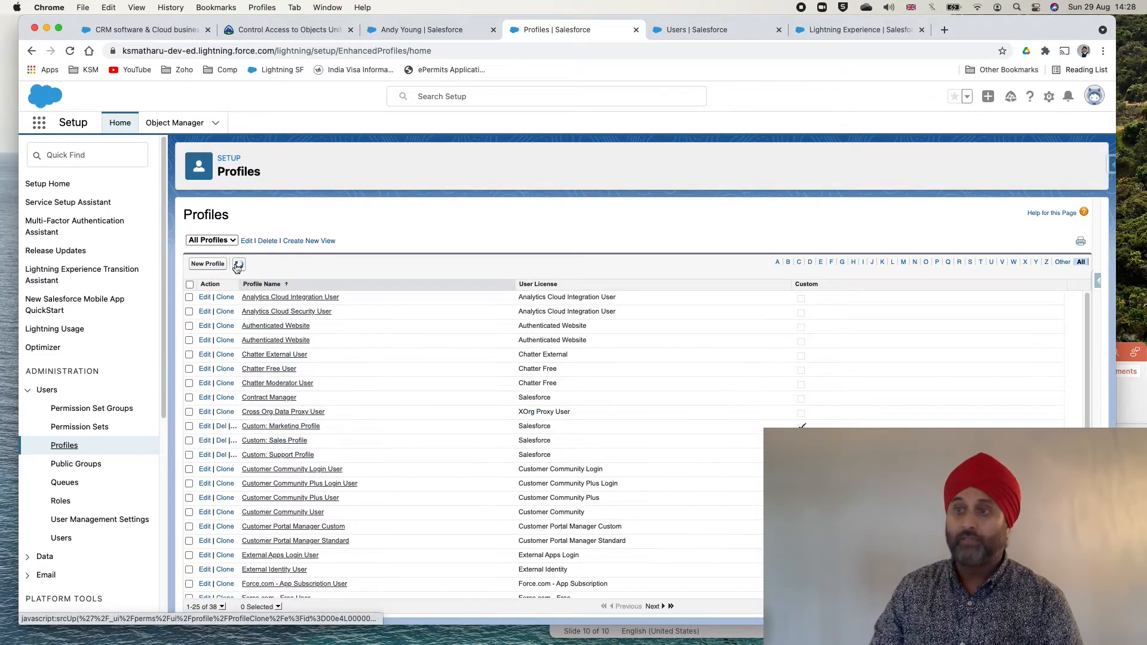
drag(238, 287, 328, 287)
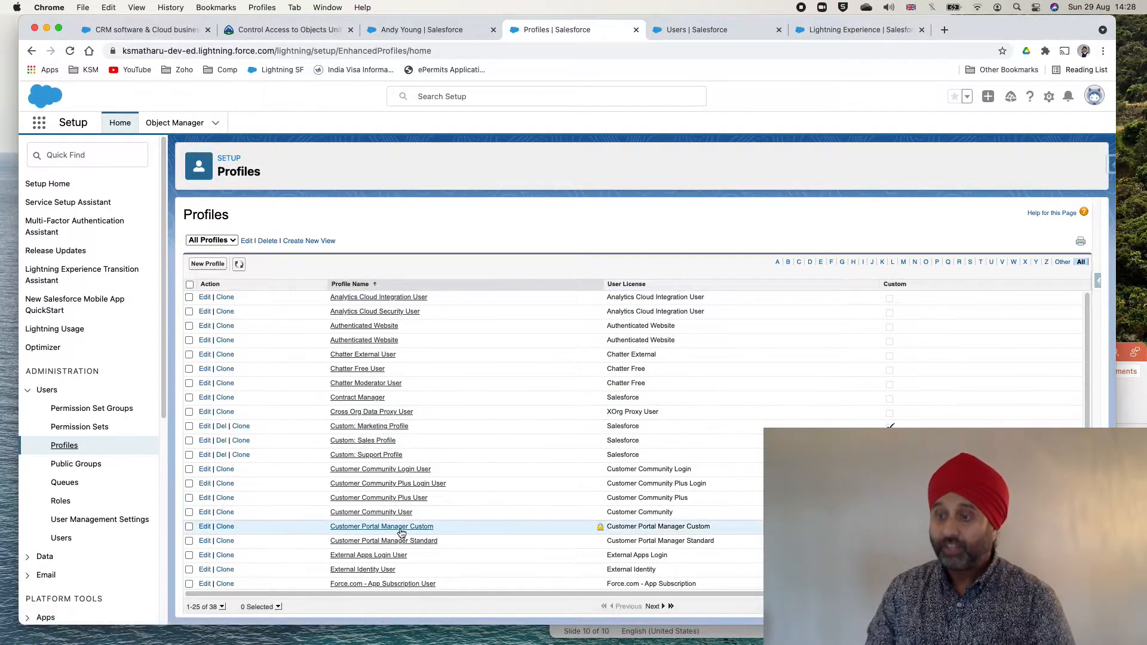
scroll(398, 520, down, 1)
scroll(398, 519, down, 2)
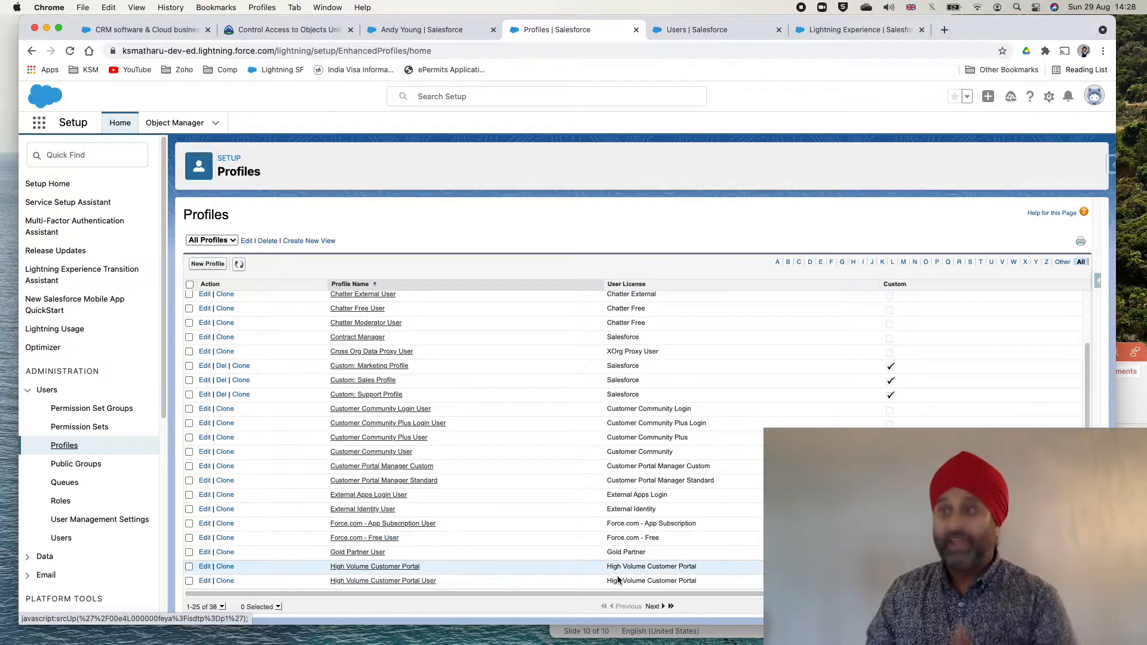
click(653, 607)
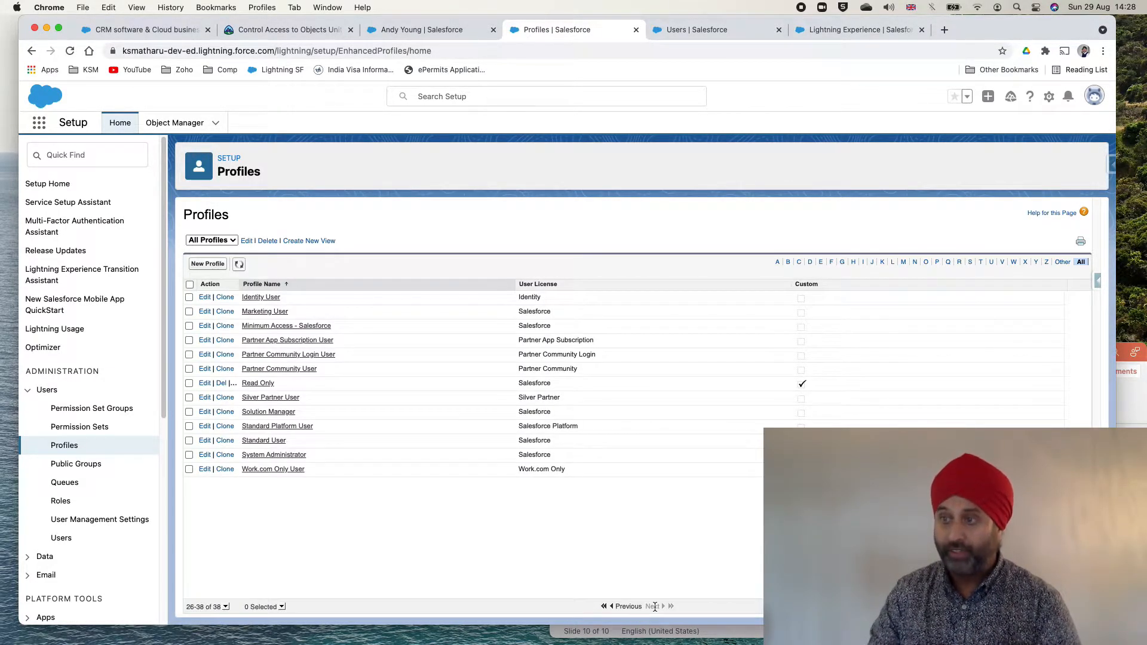
Open the Standard User profile and examine its page layout assignments down to the Lead object.
click(263, 443)
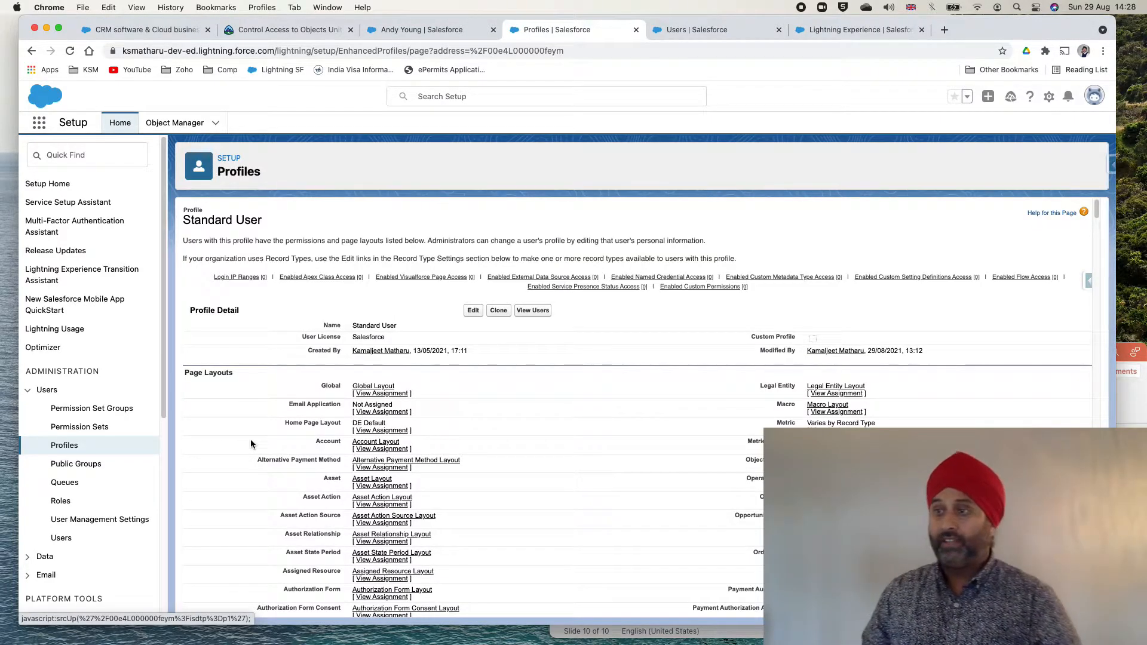
scroll(251, 443, down, 4)
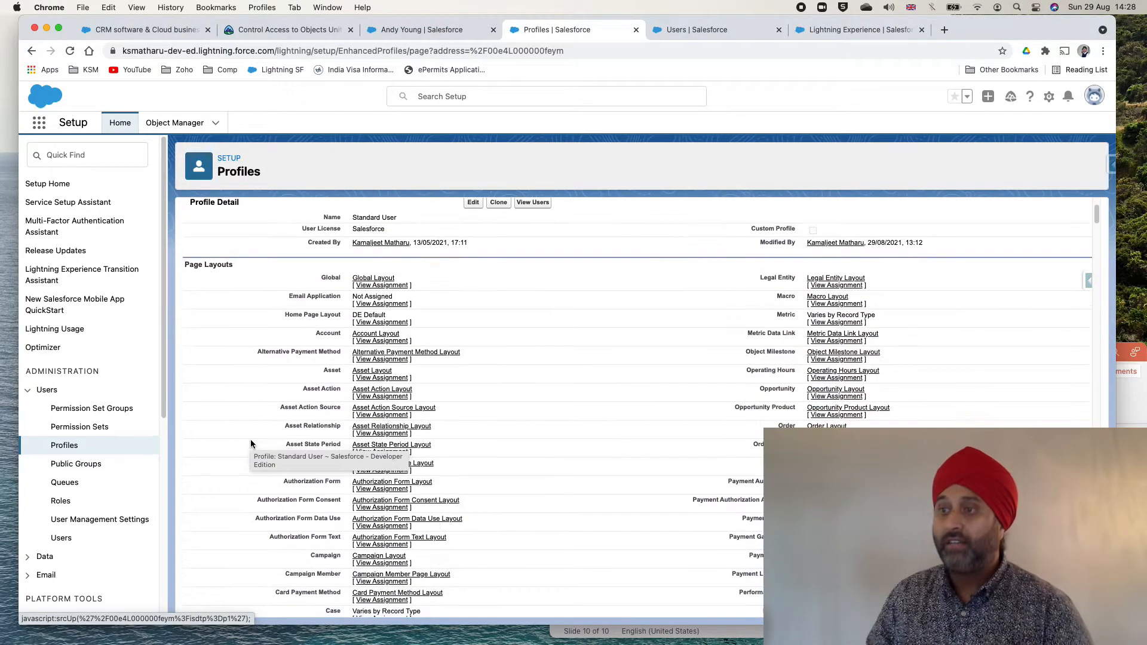
scroll(280, 370, down, 1)
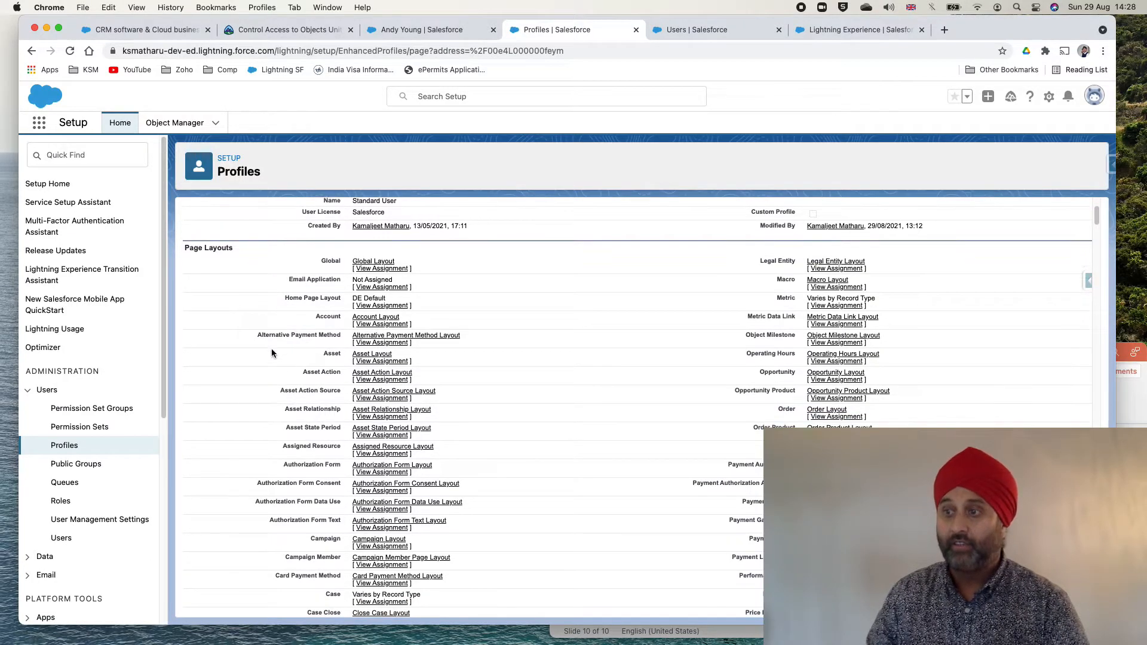
scroll(271, 353, down, 9)
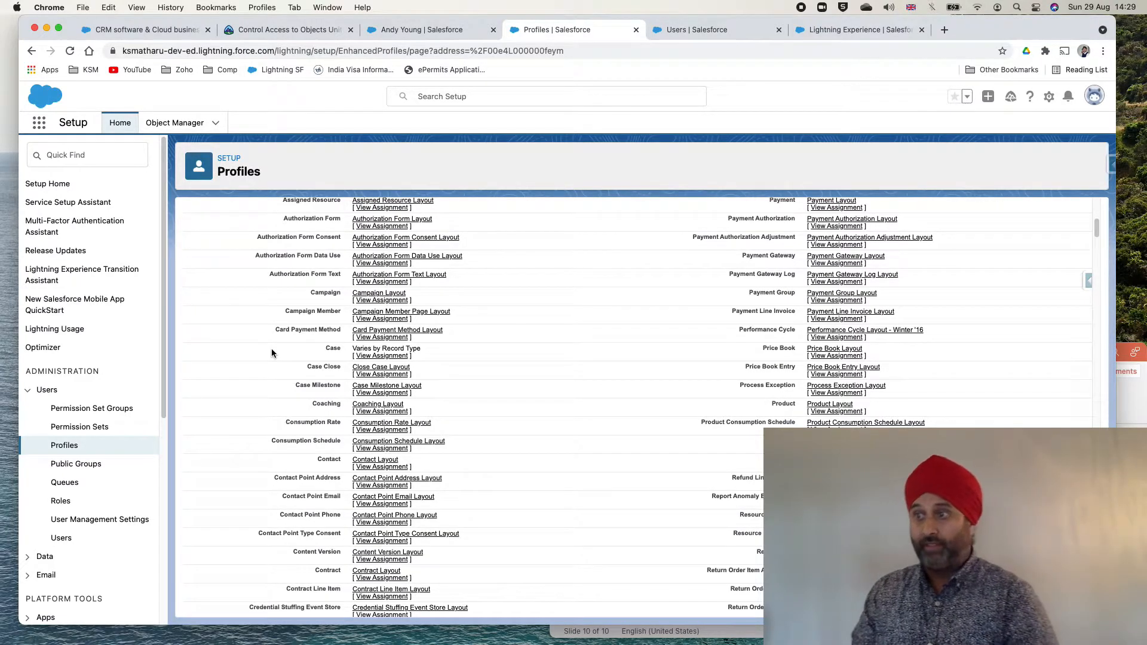
scroll(271, 353, up, 12)
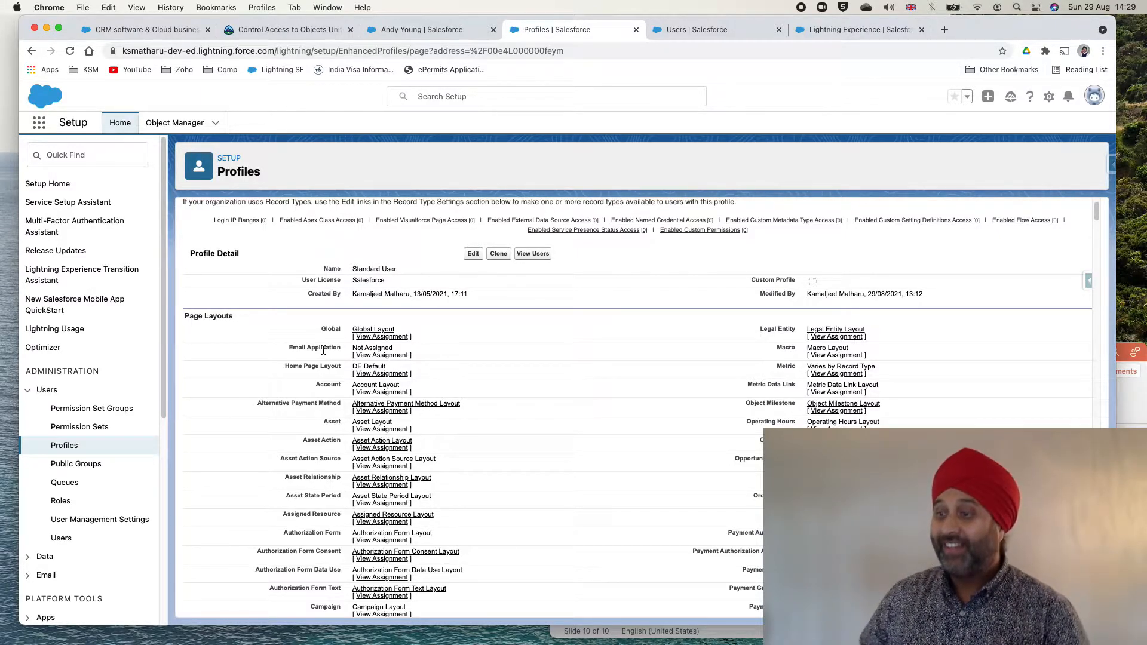
scroll(336, 475, down, 5)
scroll(336, 475, down, 10)
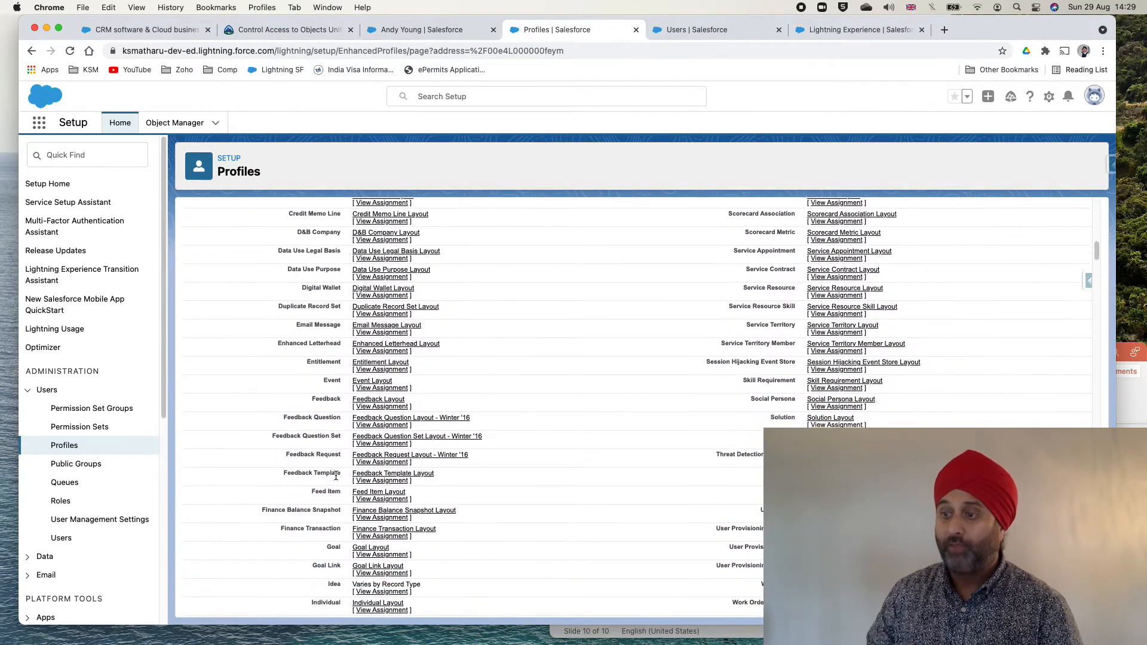
scroll(336, 475, down, 4)
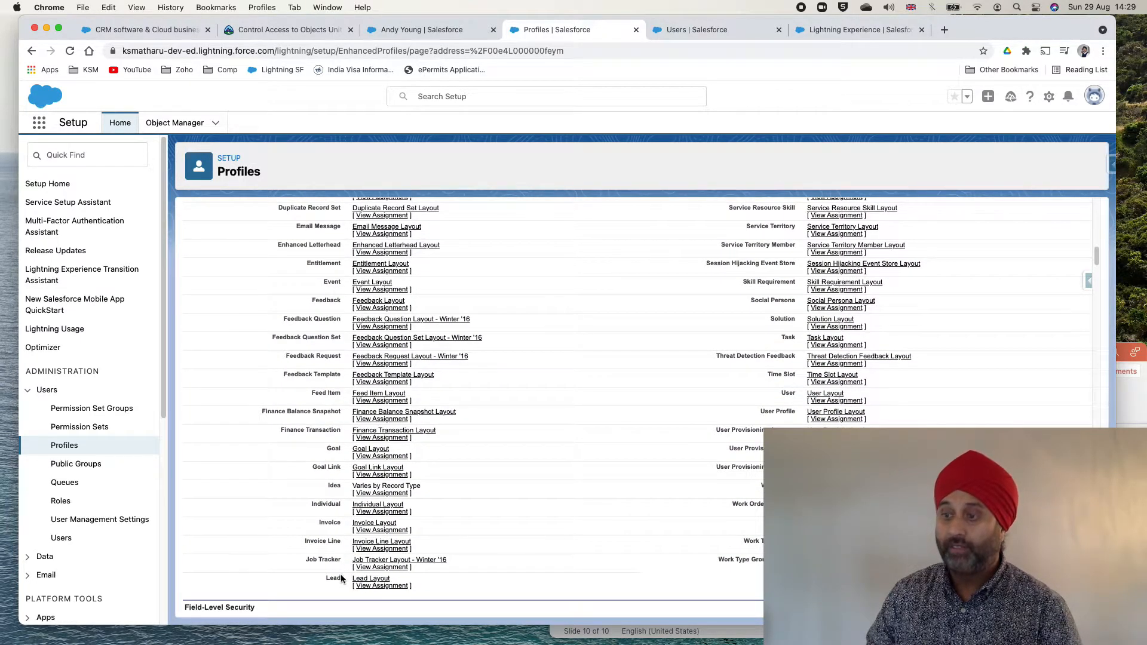
scroll(341, 579, down, 1)
drag(328, 562, 345, 564)
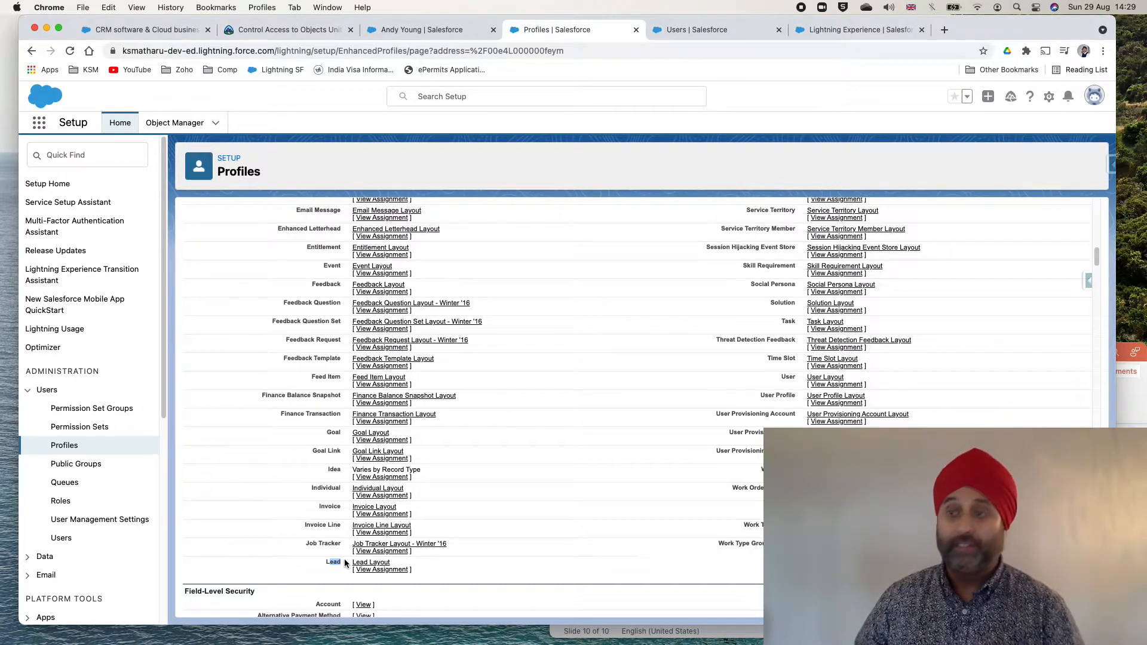
Open the Lead object's field-level security for the Standard User profile.
scroll(344, 561, down, 4)
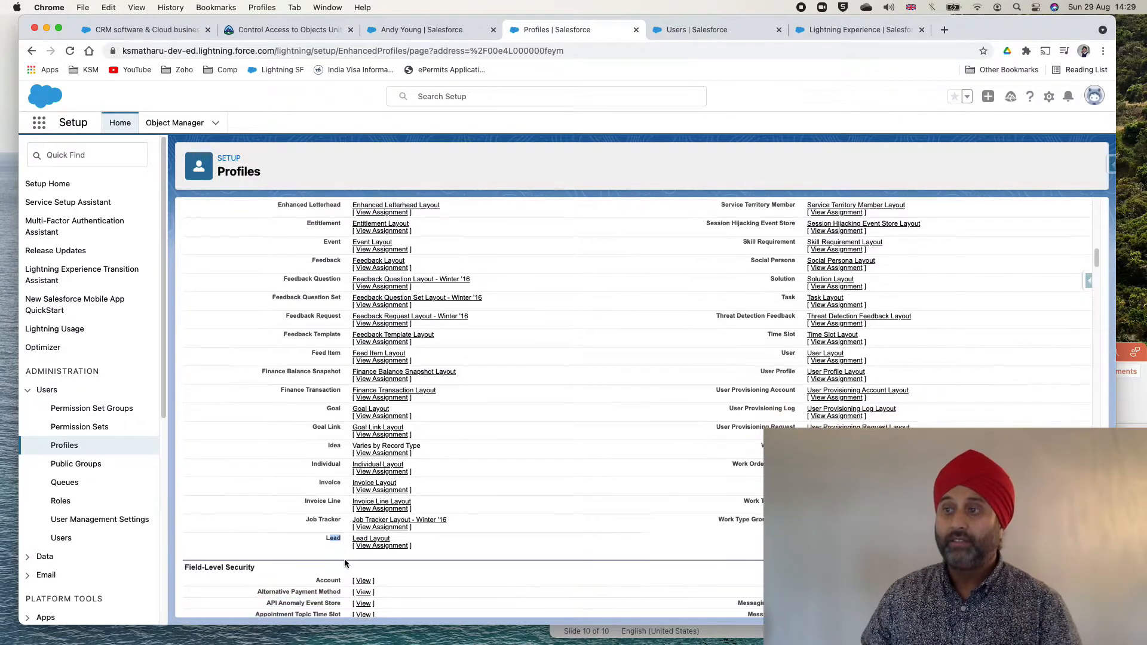
scroll(344, 560, up, 6)
scroll(344, 558, up, 5)
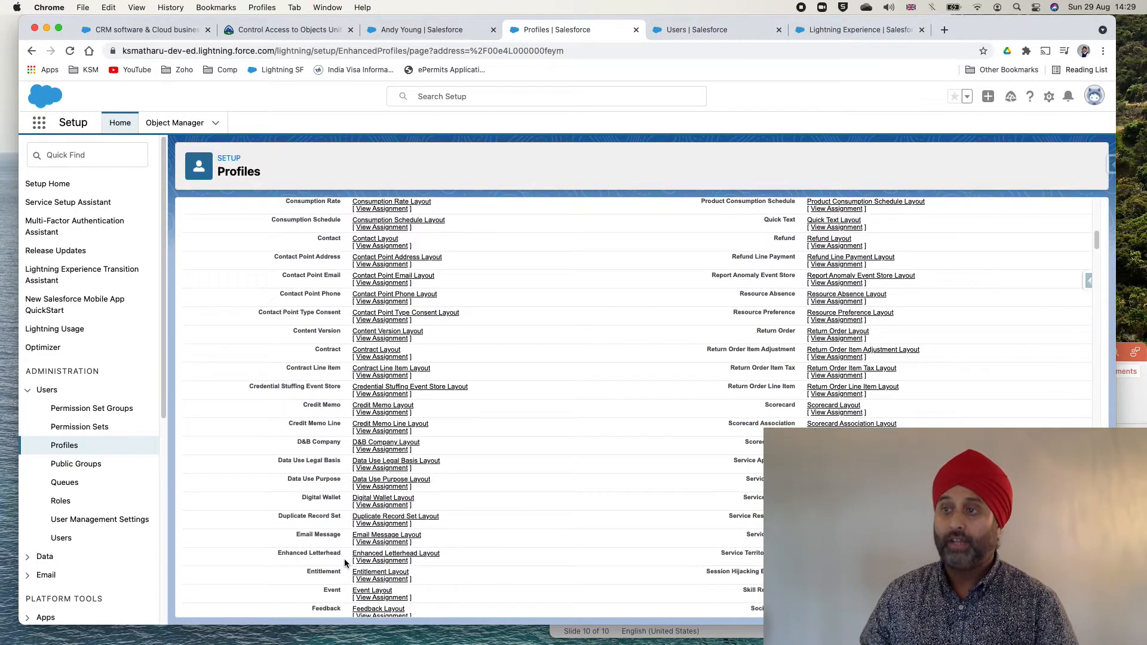
scroll(344, 558, down, 12)
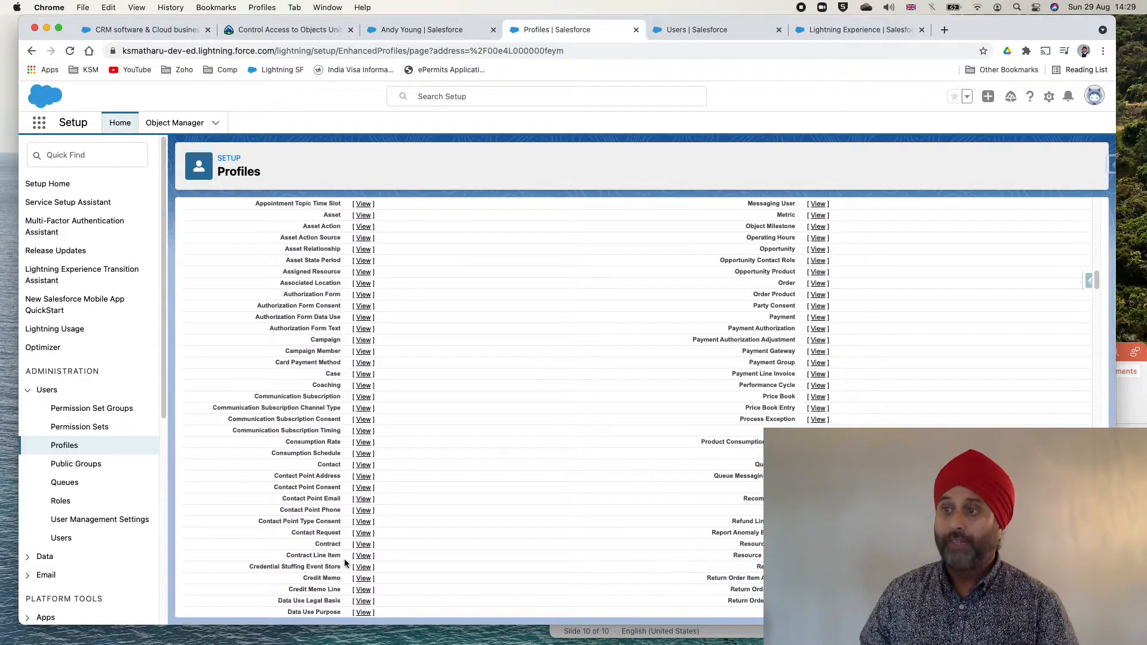
scroll(344, 558, down, 10)
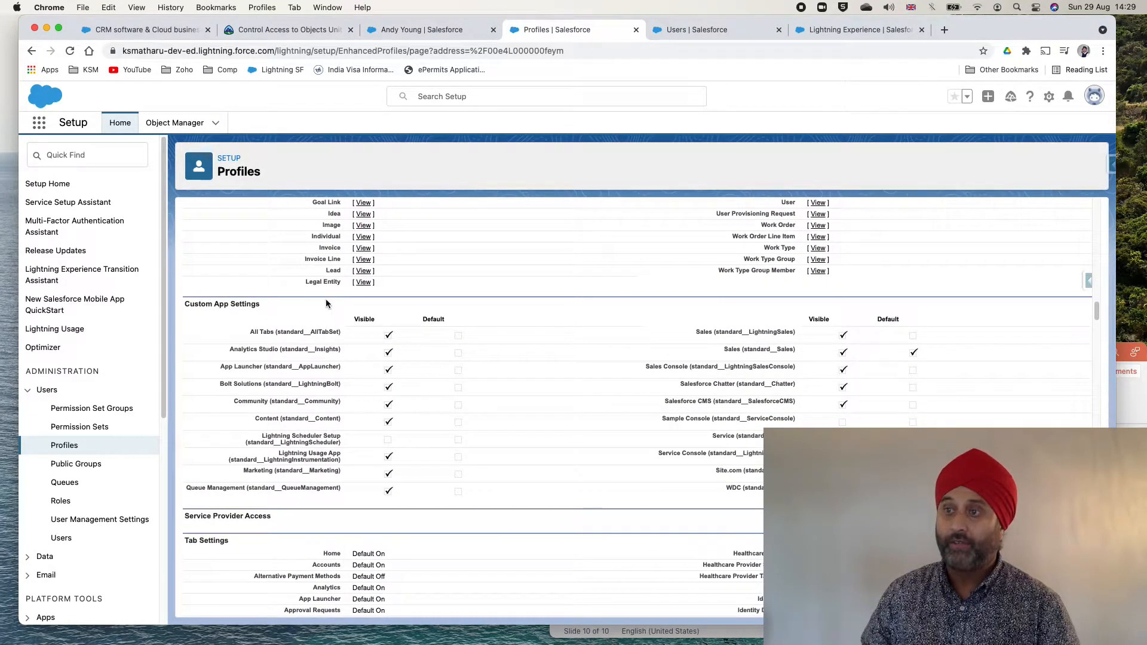
click(362, 271)
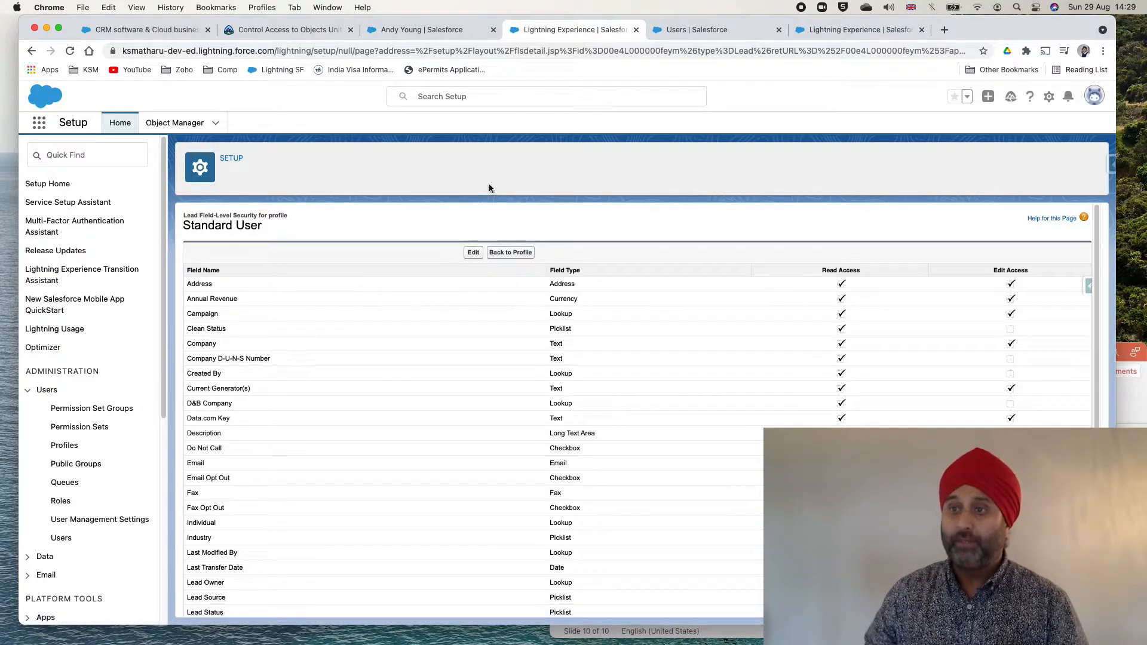
Reload the open lead record and check the Lead Source field in its details.
click(427, 33)
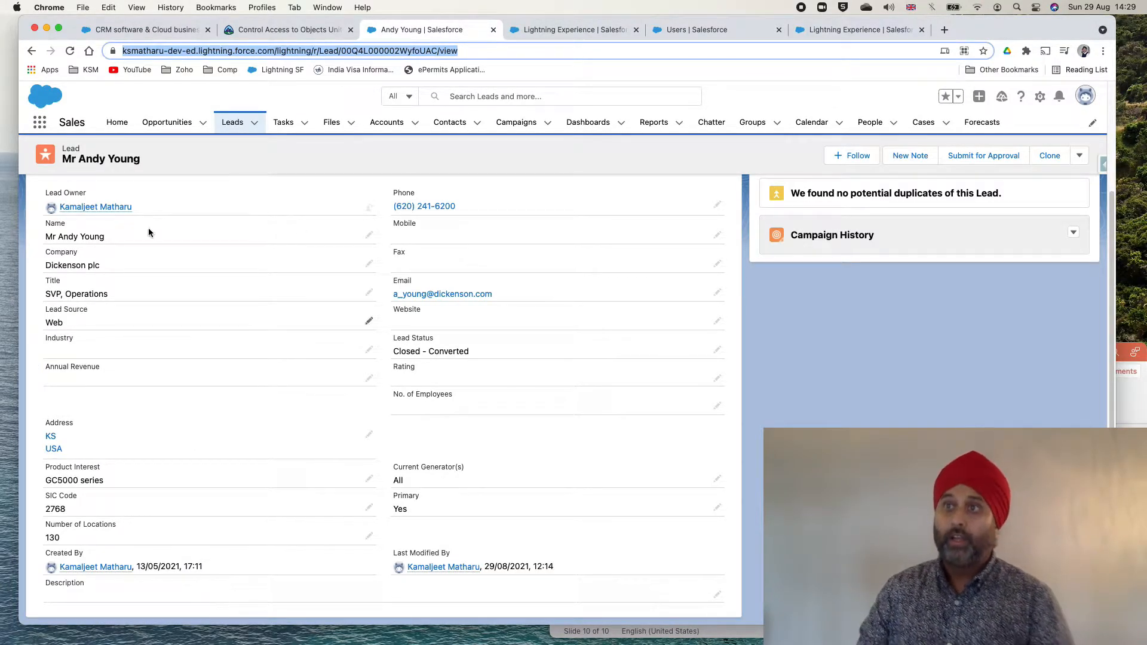
click(71, 51)
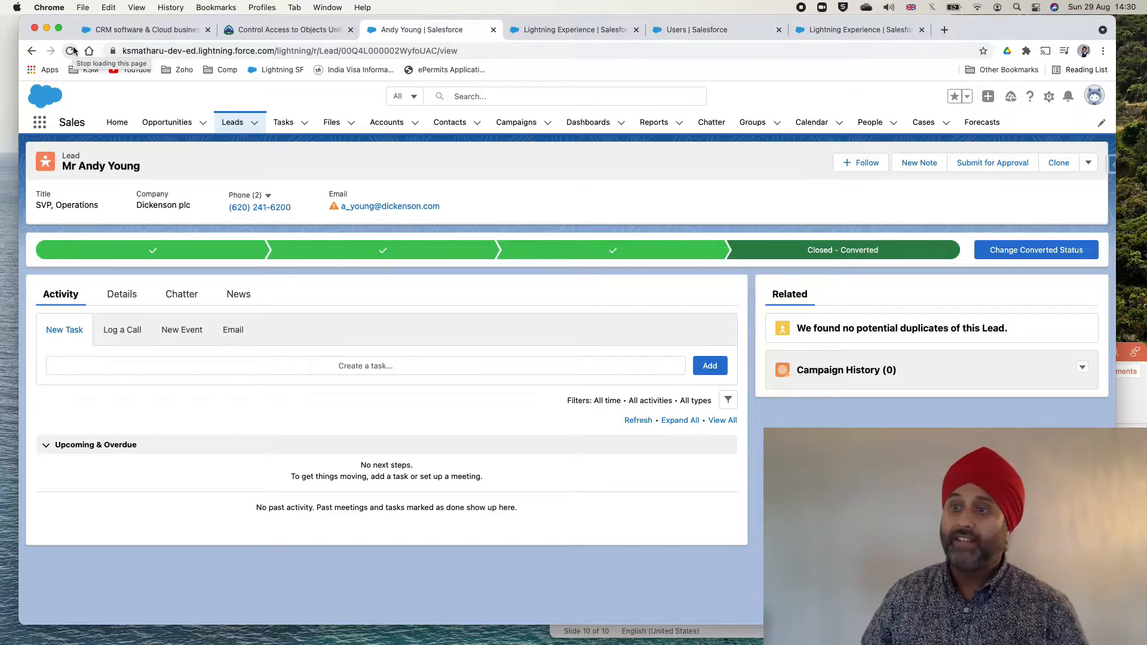
click(122, 294)
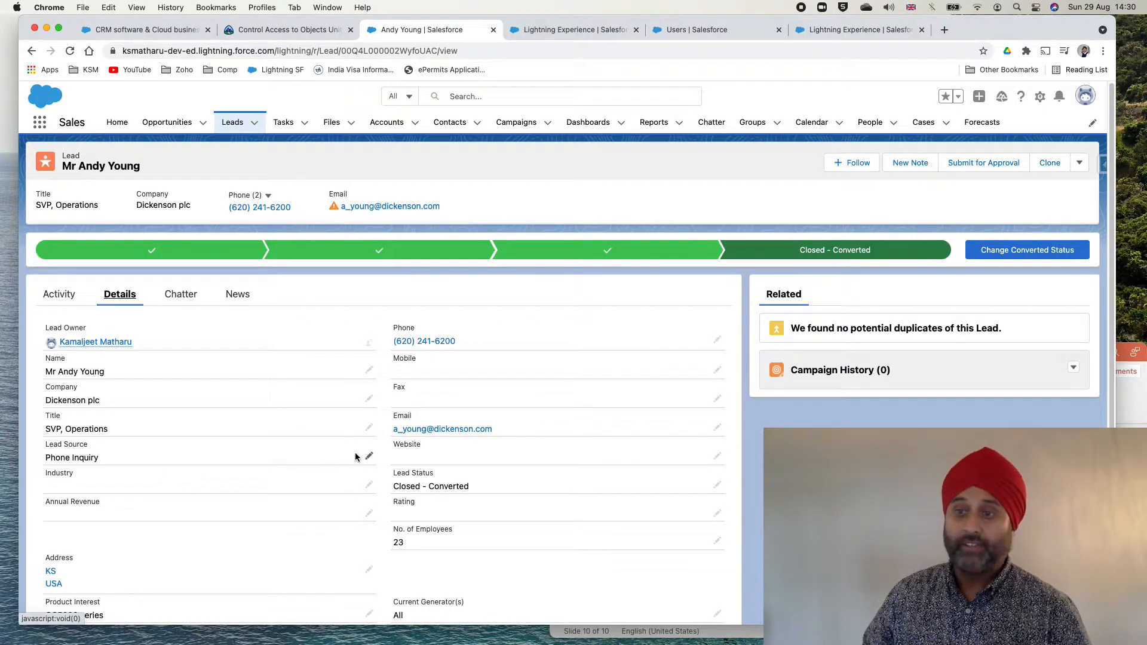
drag(44, 444, 103, 444)
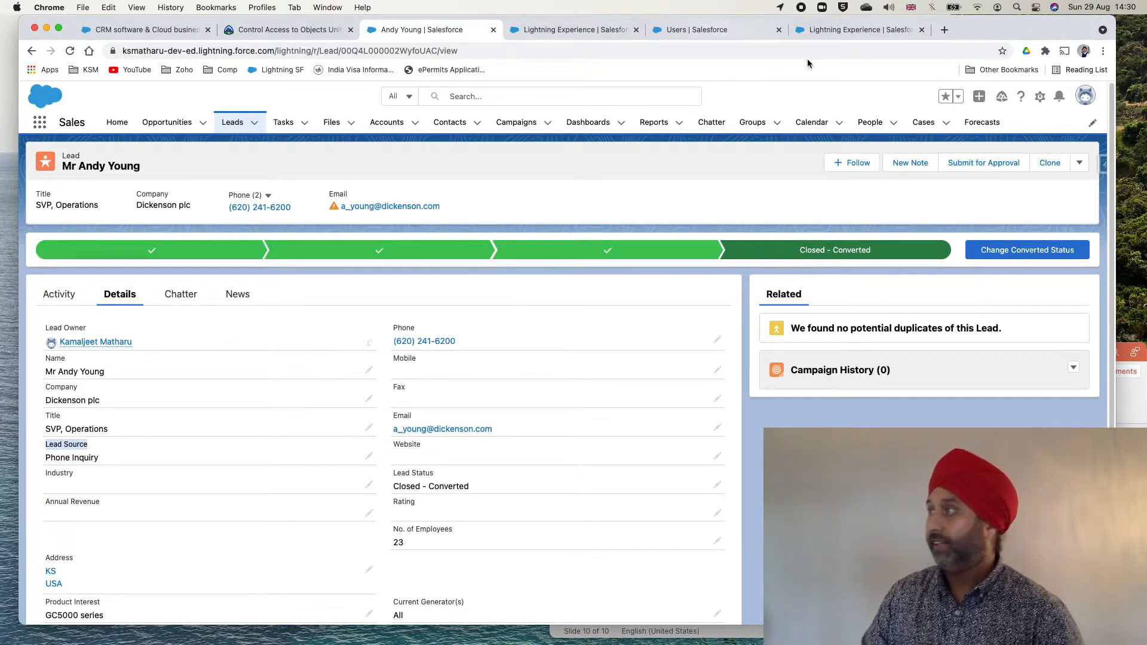
Return to the Standard User profile's Lead field-level security, check the logged-in account and find the Lead Source field.
click(562, 30)
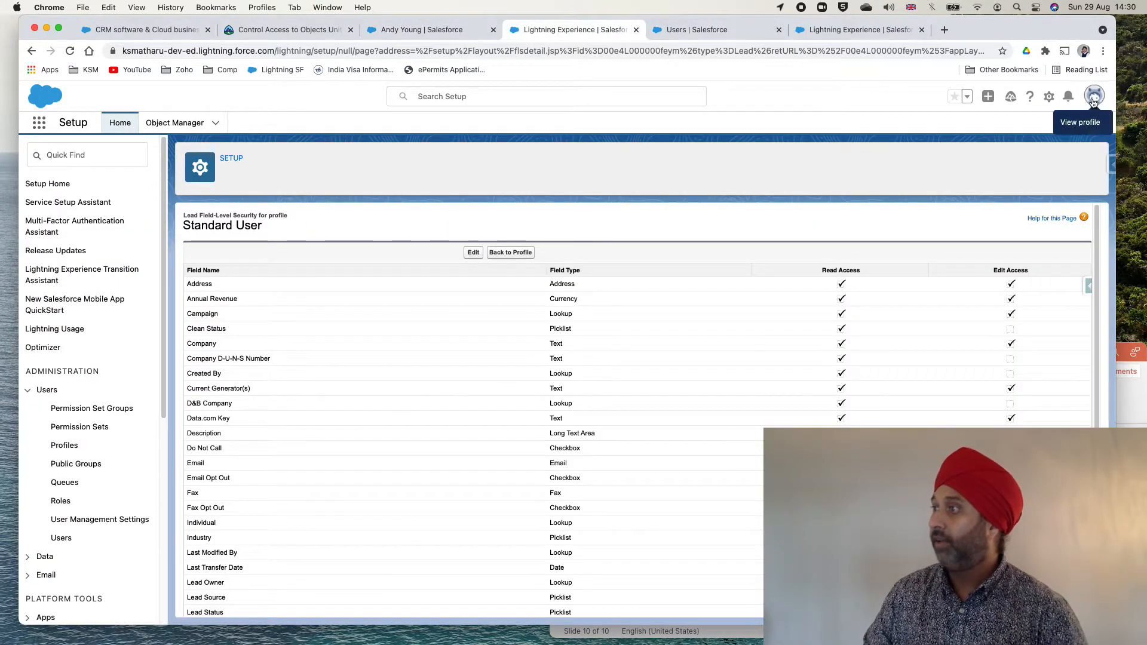
click(1093, 97)
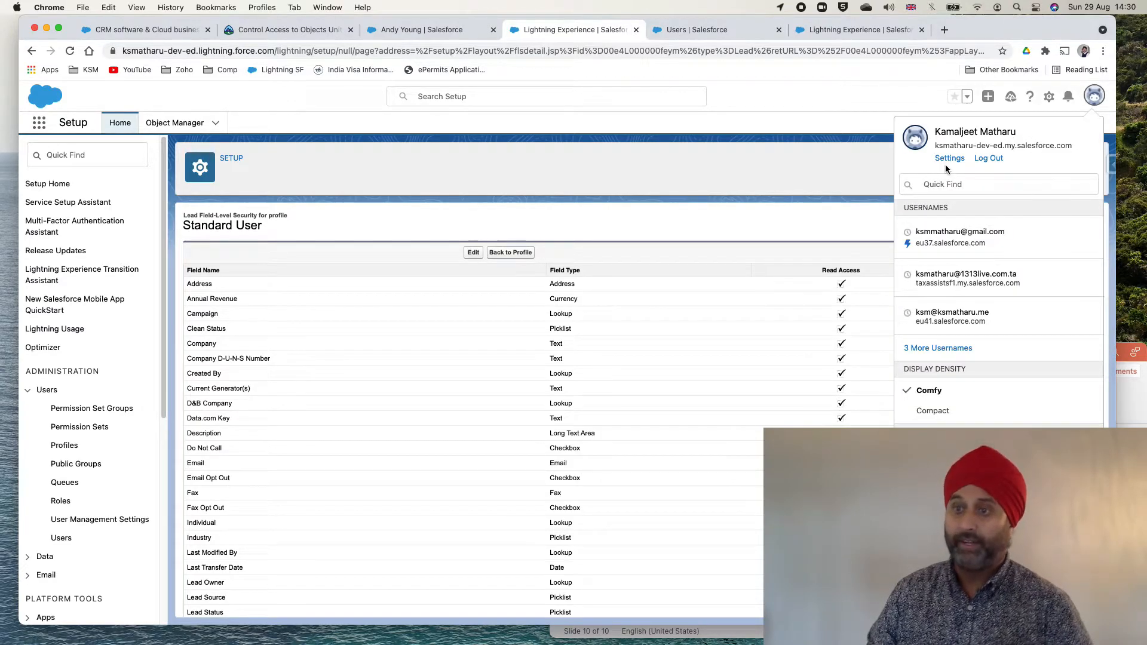
click(789, 158)
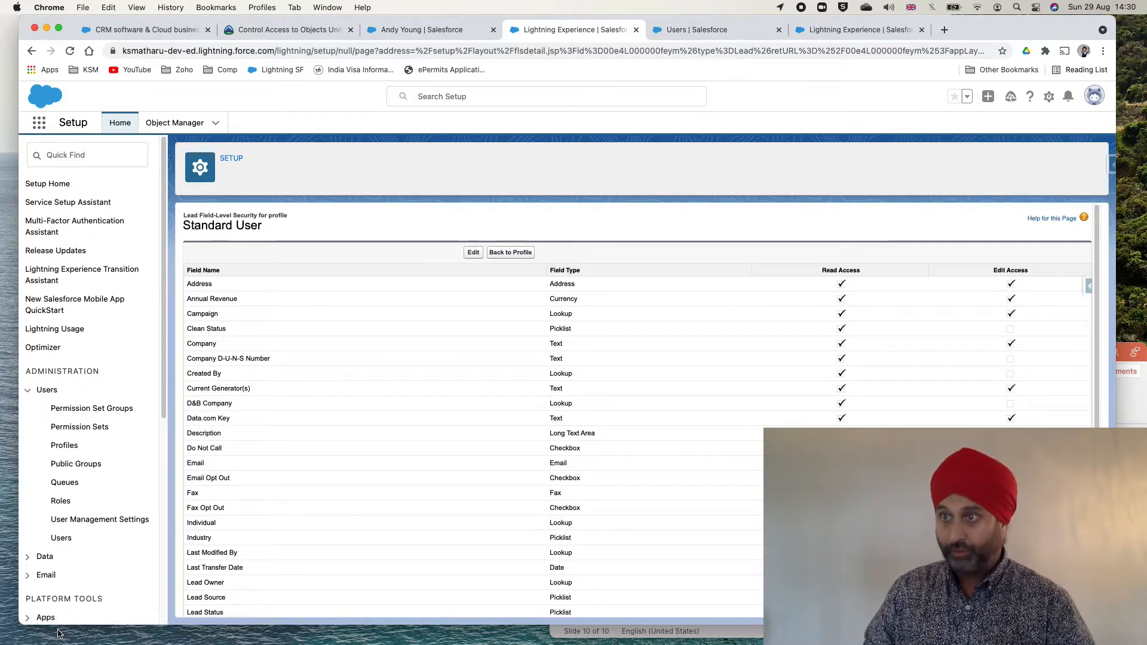
scroll(306, 458, down, 1)
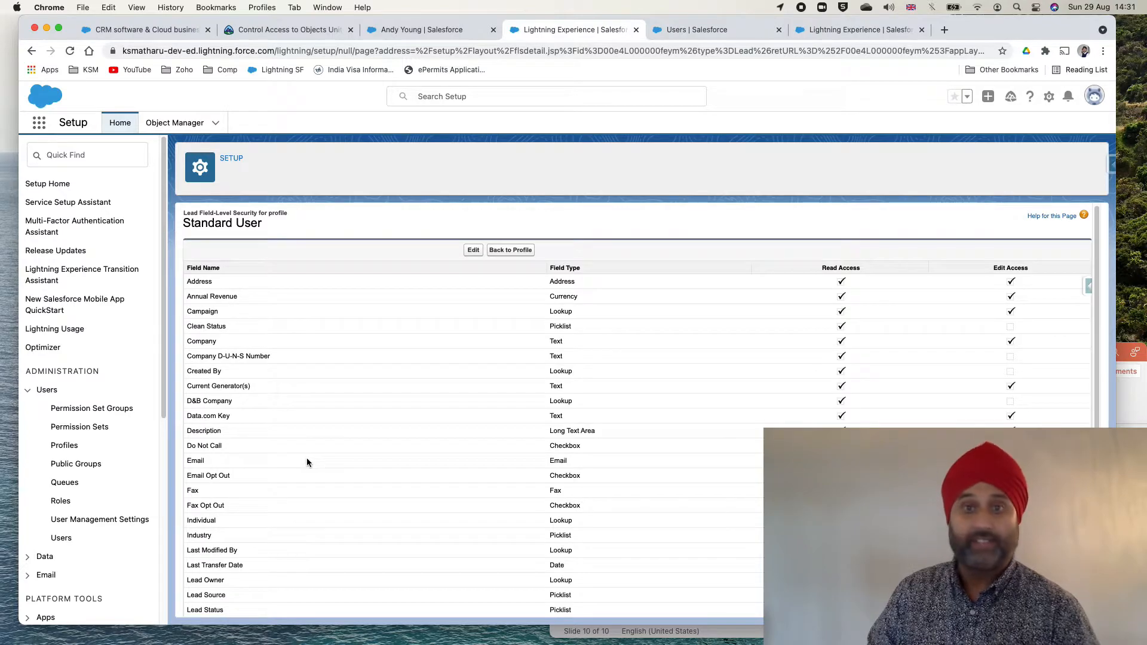
scroll(333, 441, down, 5)
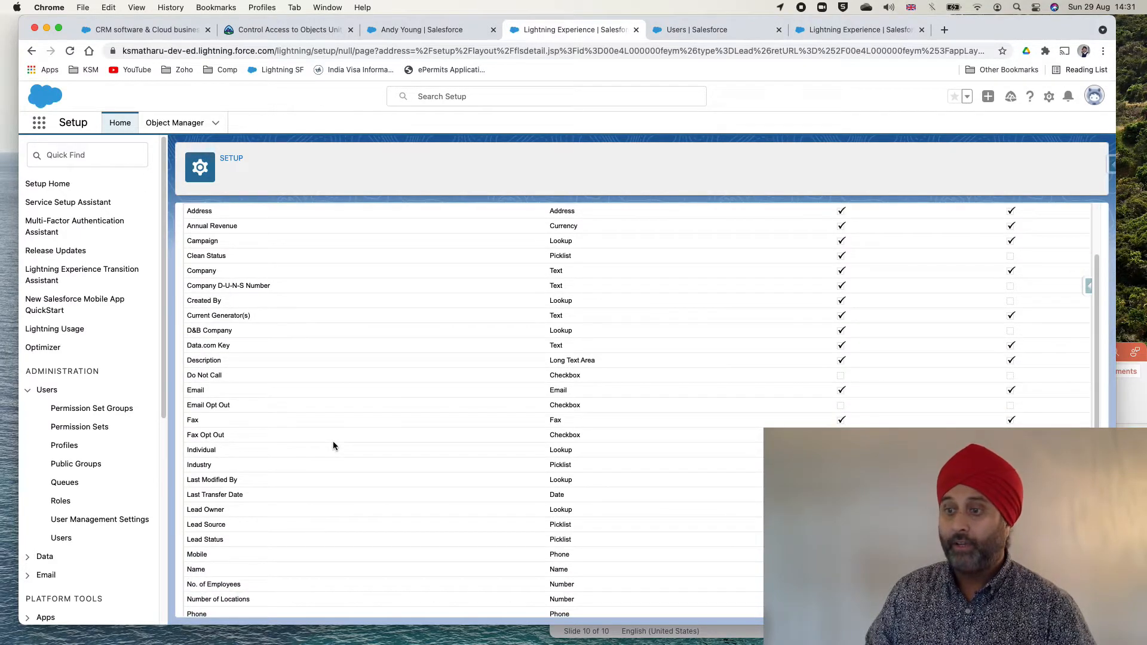
Open the Standard User profile's Lead field-level security for editing and examine the read and edit access of Lead Source.
scroll(332, 441, down, 1)
scroll(332, 442, up, 2)
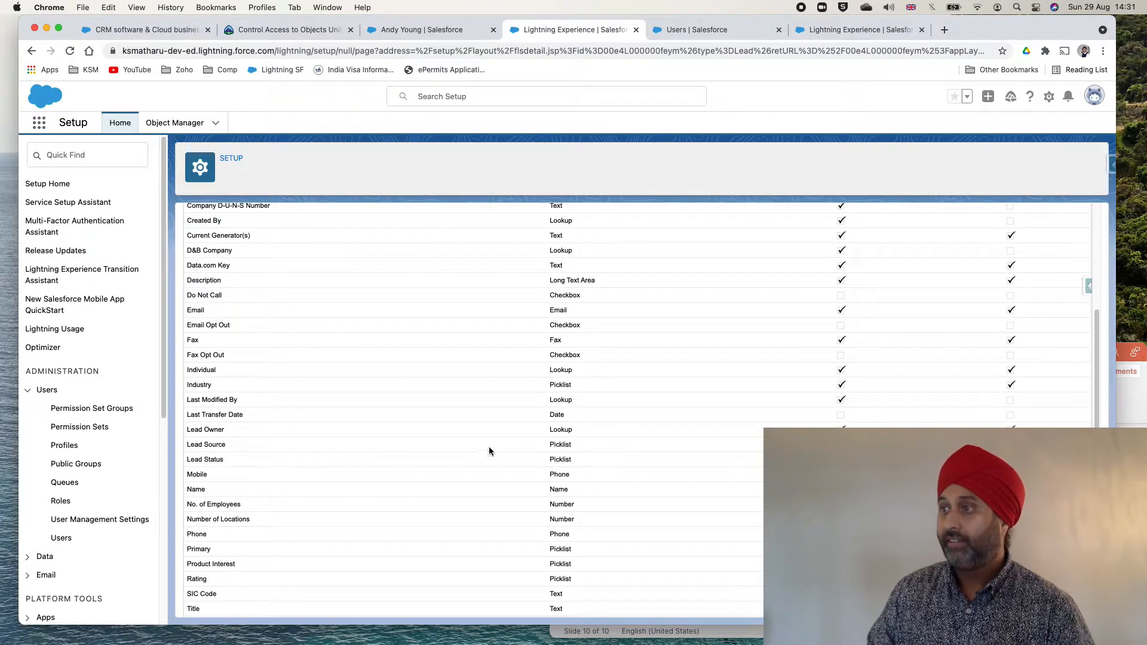
scroll(528, 449, up, 5)
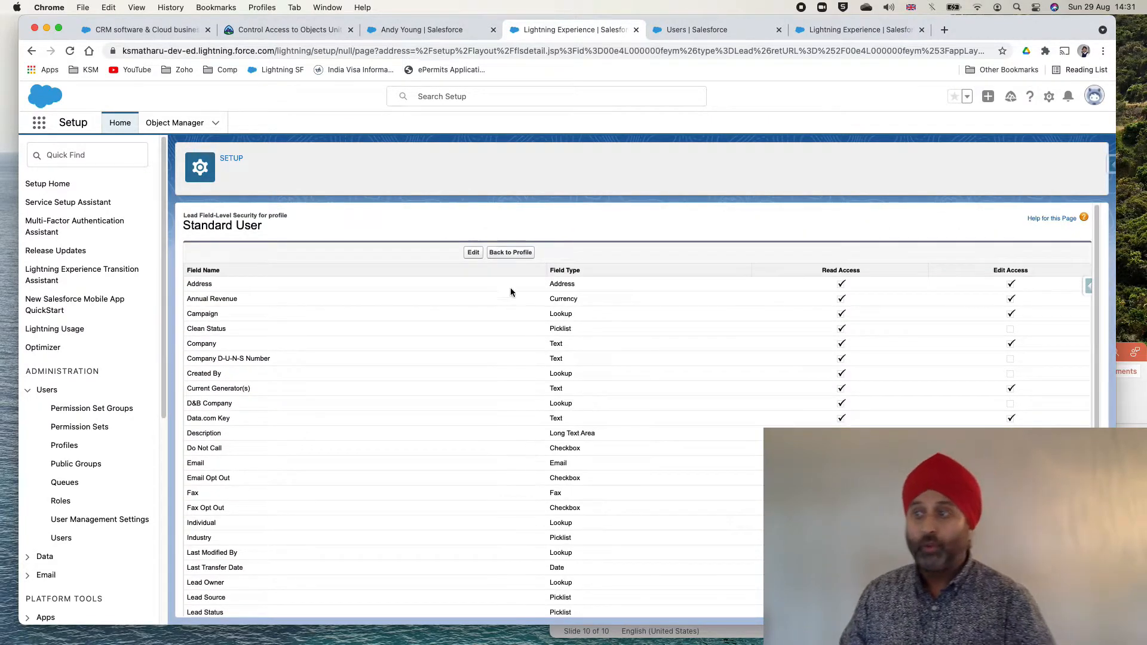
click(473, 253)
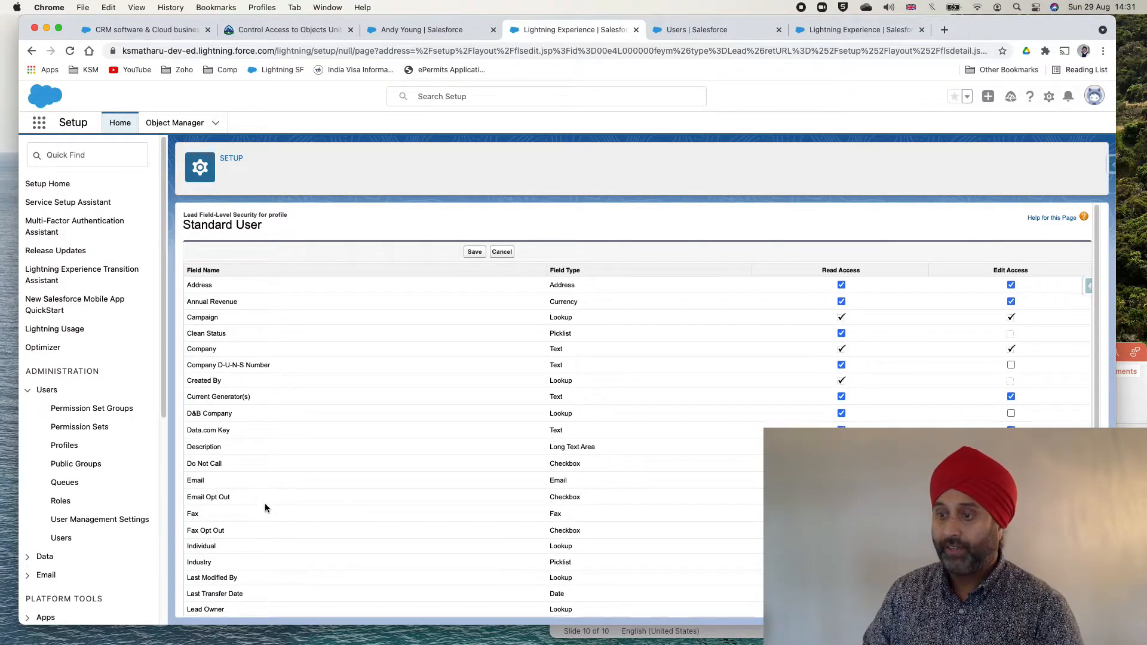
scroll(266, 507, down, 1)
double_click(208, 587)
scroll(215, 586, up, 1)
scroll(221, 573, down, 6)
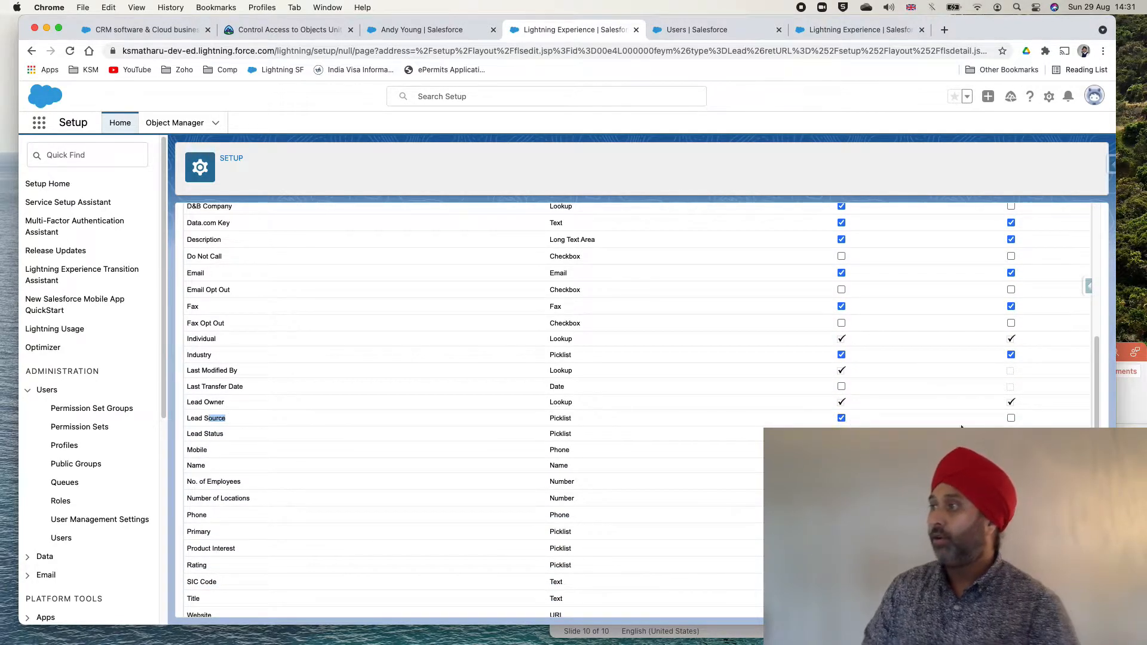
scroll(914, 335, up, 6)
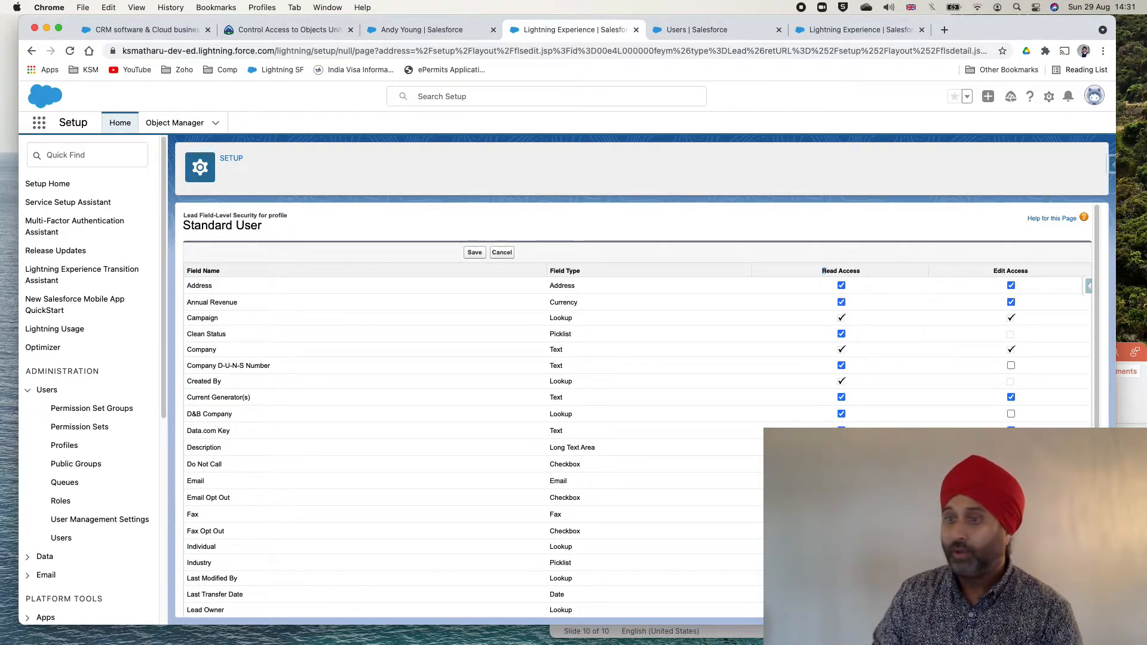
scroll(479, 493, down, 5)
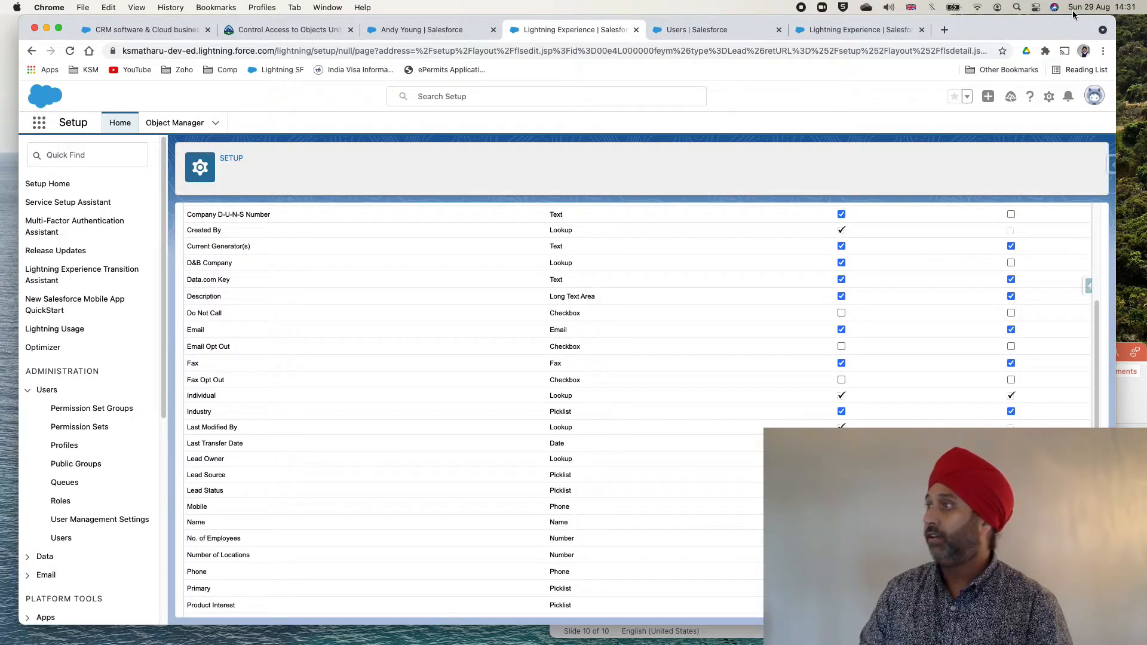
Switch to the lead record in Safari, check the logged-in account, and inspect Lead Source in the reloaded record's details.
drag(1116, 25, 839, 39)
click(815, 69)
click(905, 43)
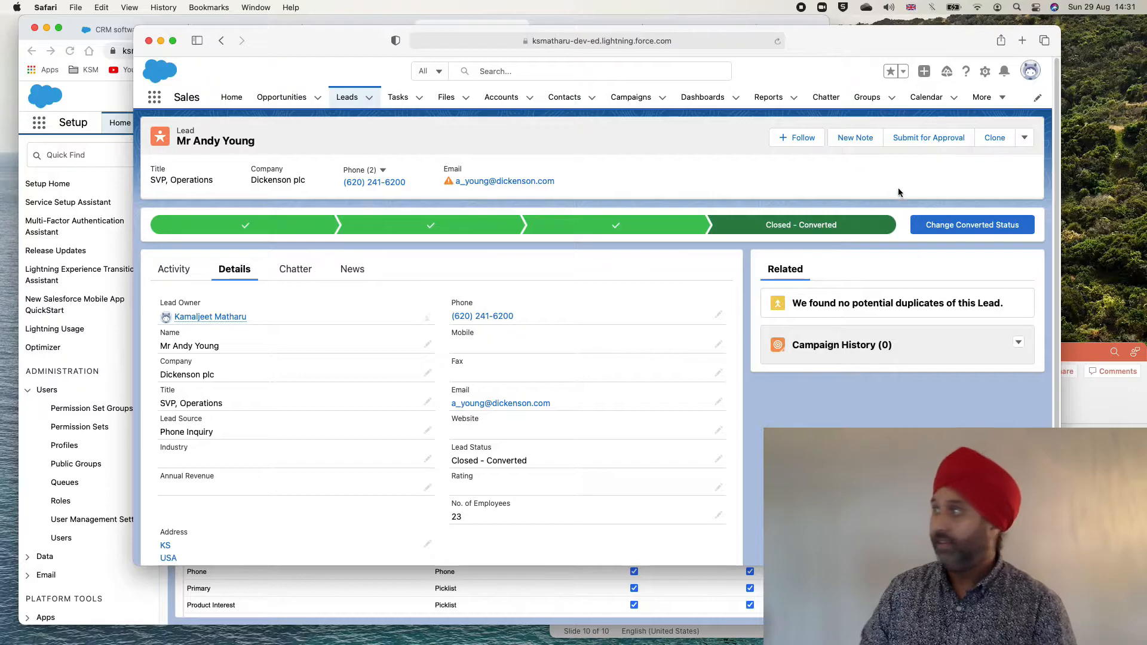
click(1030, 73)
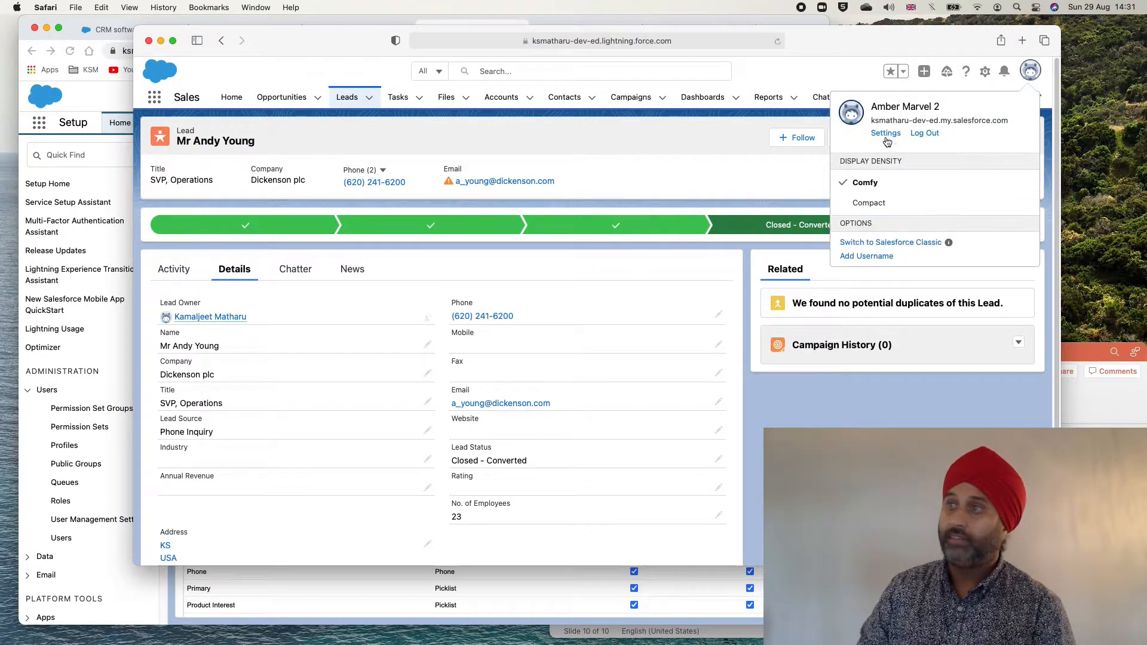
click(778, 42)
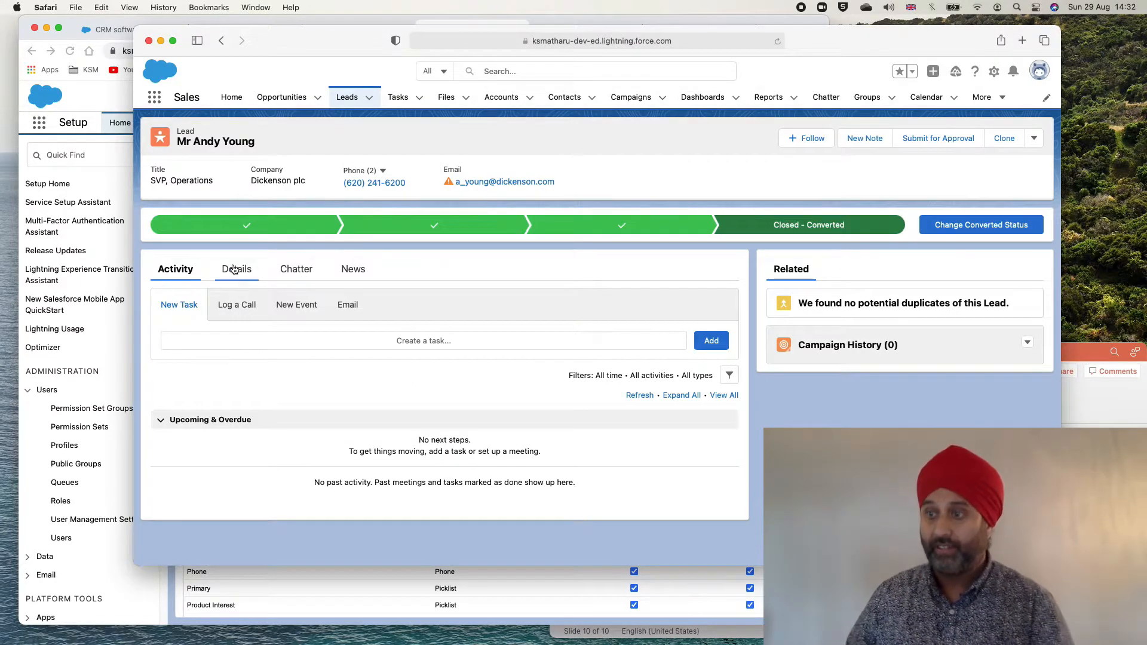
click(234, 269)
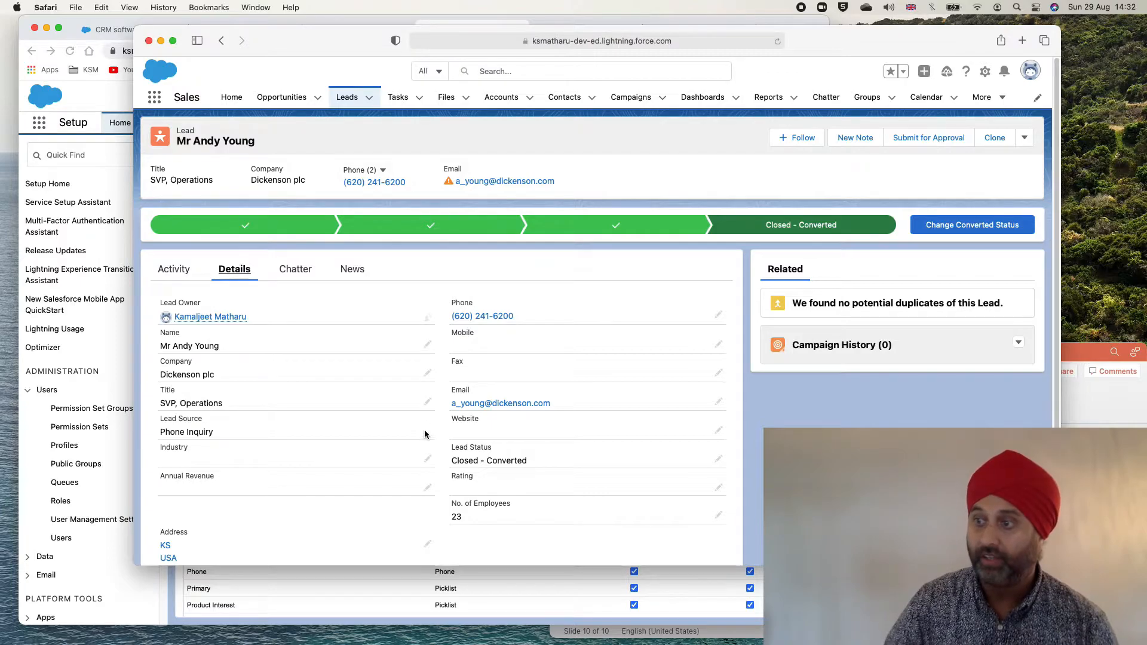
drag(161, 431, 196, 432)
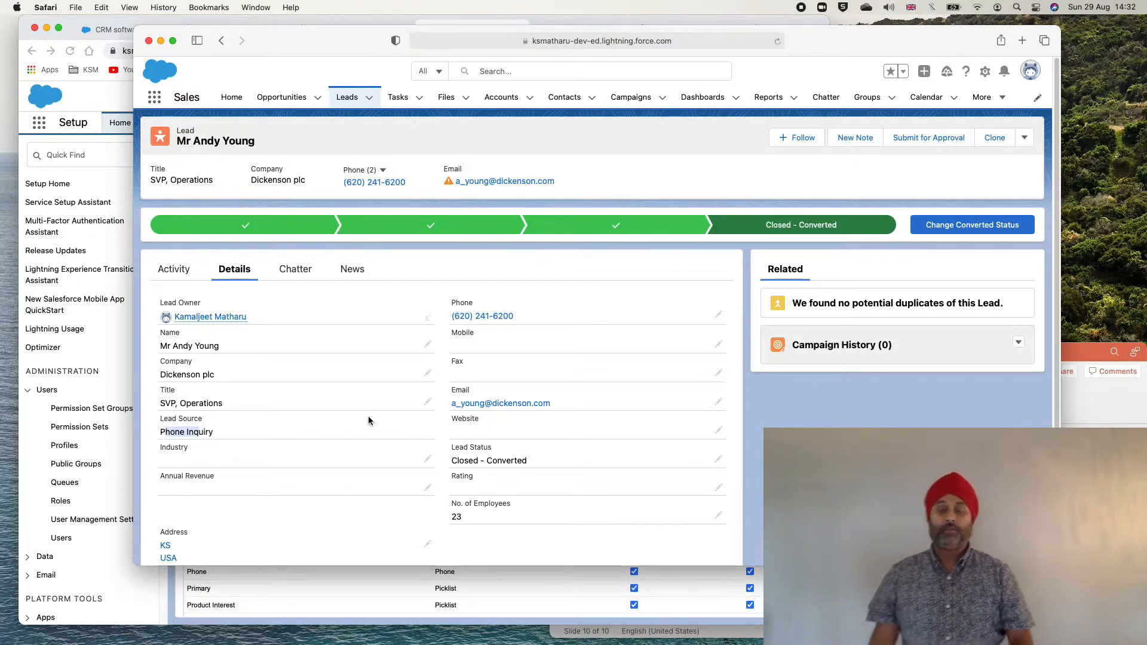
click(435, 424)
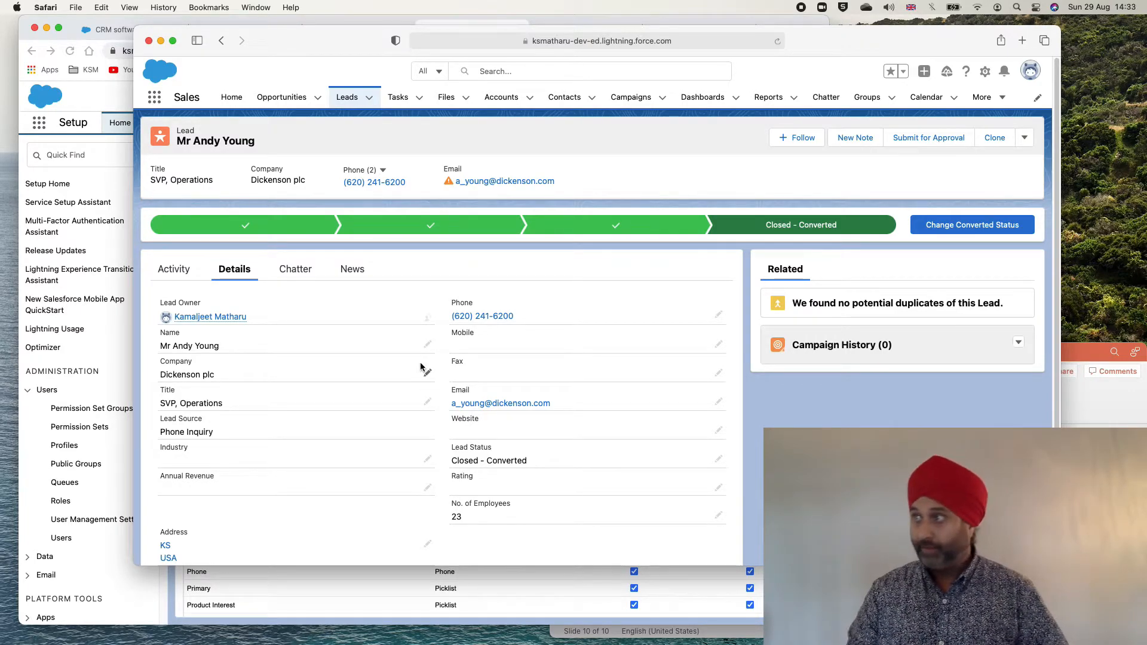
Return to Salesforce Setup in Chrome and open the "Lead Source Allowed changes" permission set.
click(171, 23)
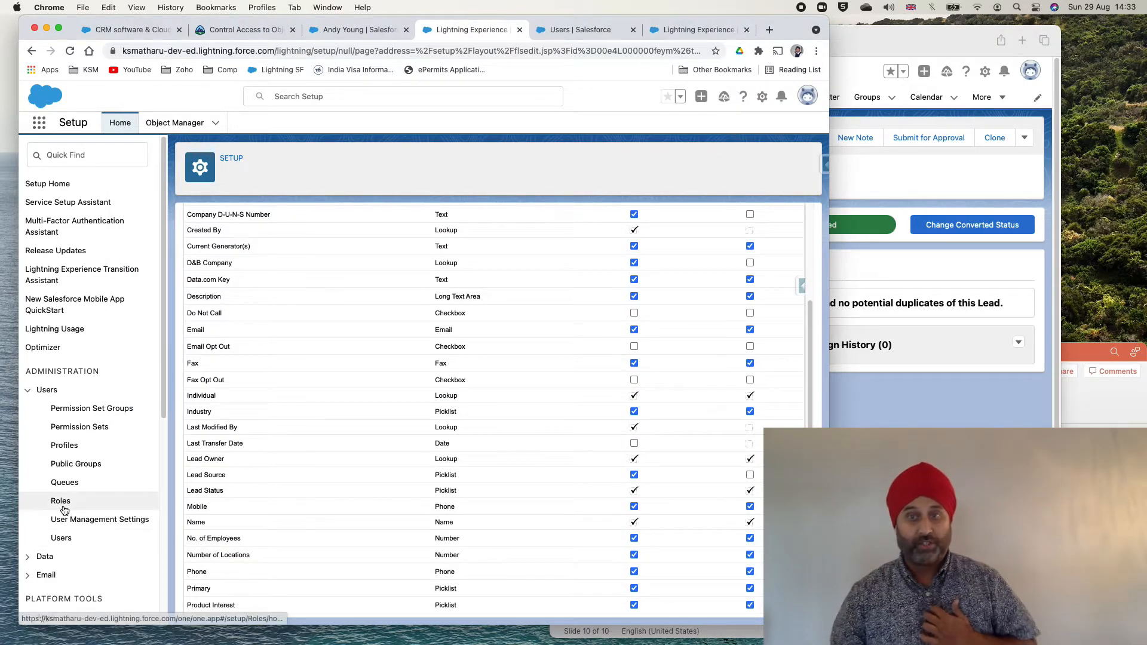
click(70, 428)
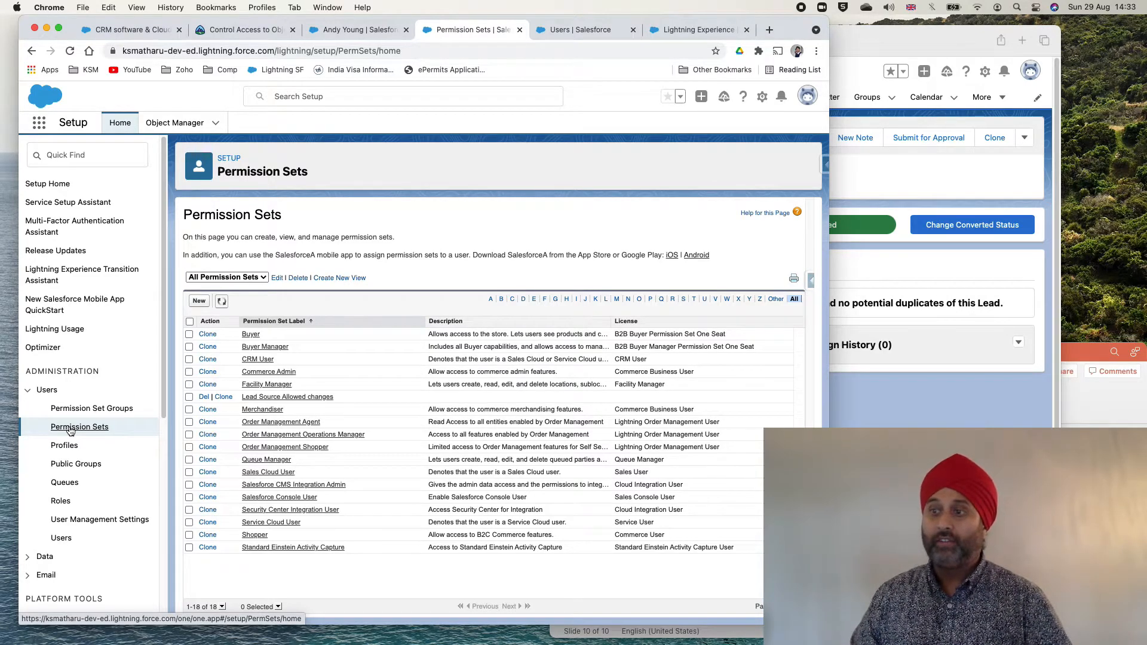
click(314, 398)
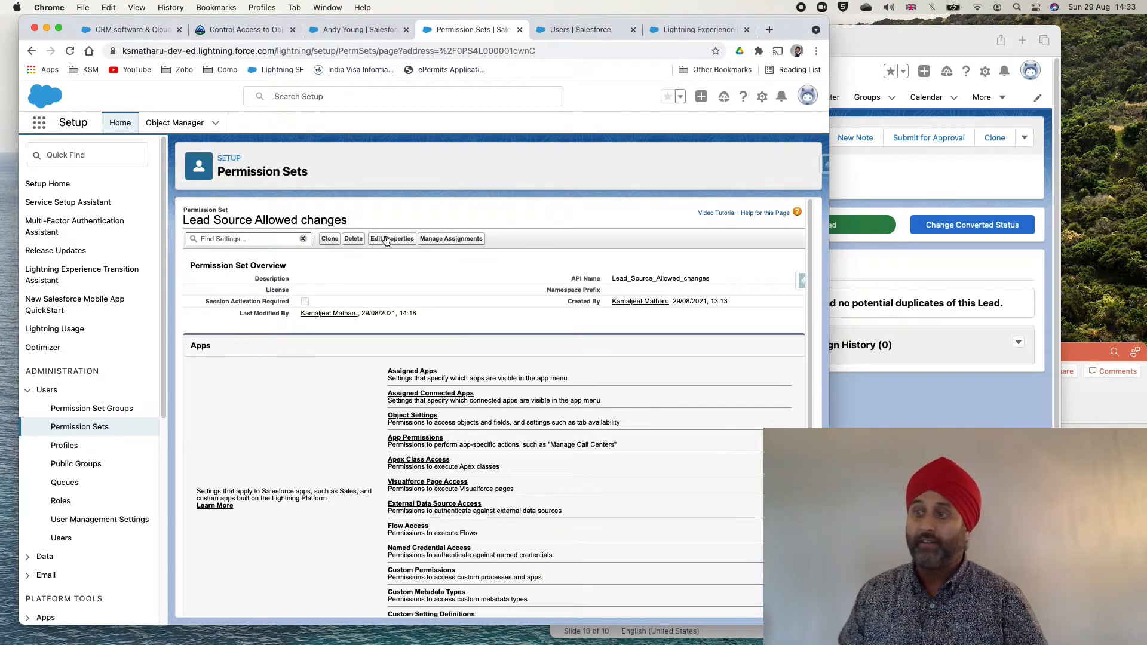
click(385, 238)
double_click(480, 378)
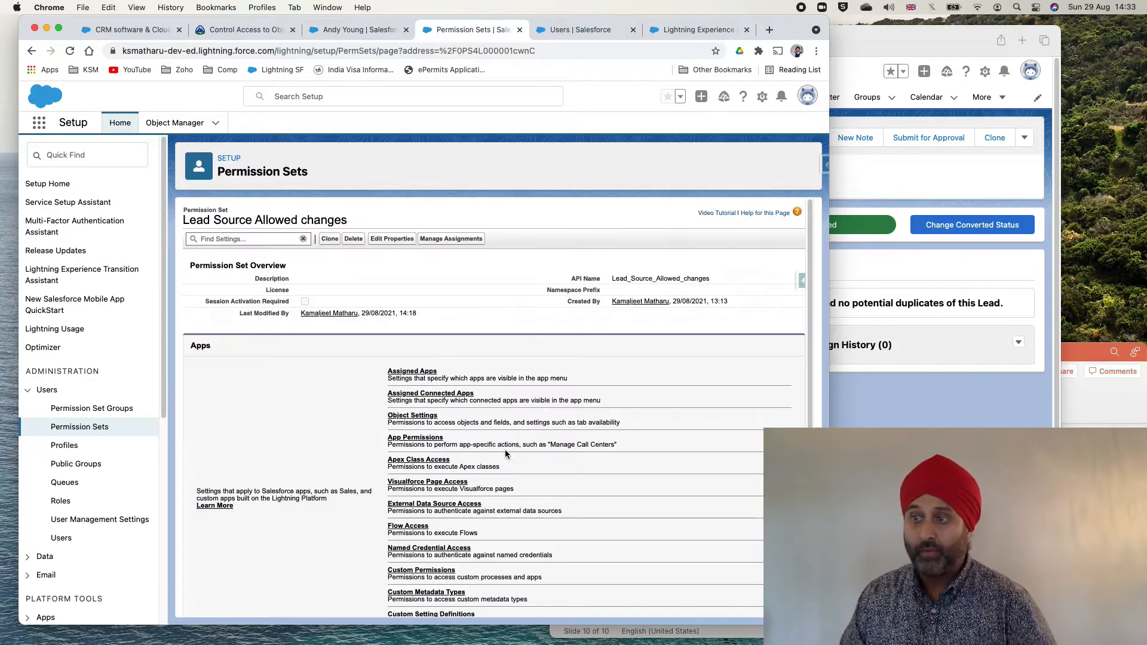
click(505, 454)
Open the Leads object settings within the "Lead Source Allowed changes" permission set.
click(403, 418)
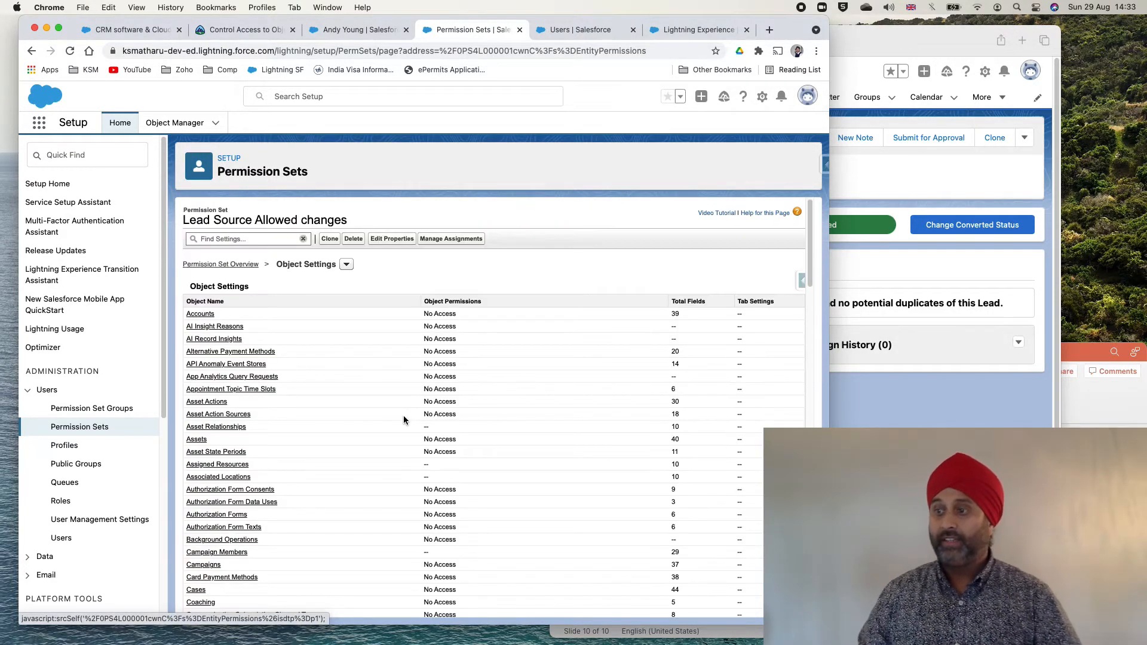
scroll(403, 416, down, 10)
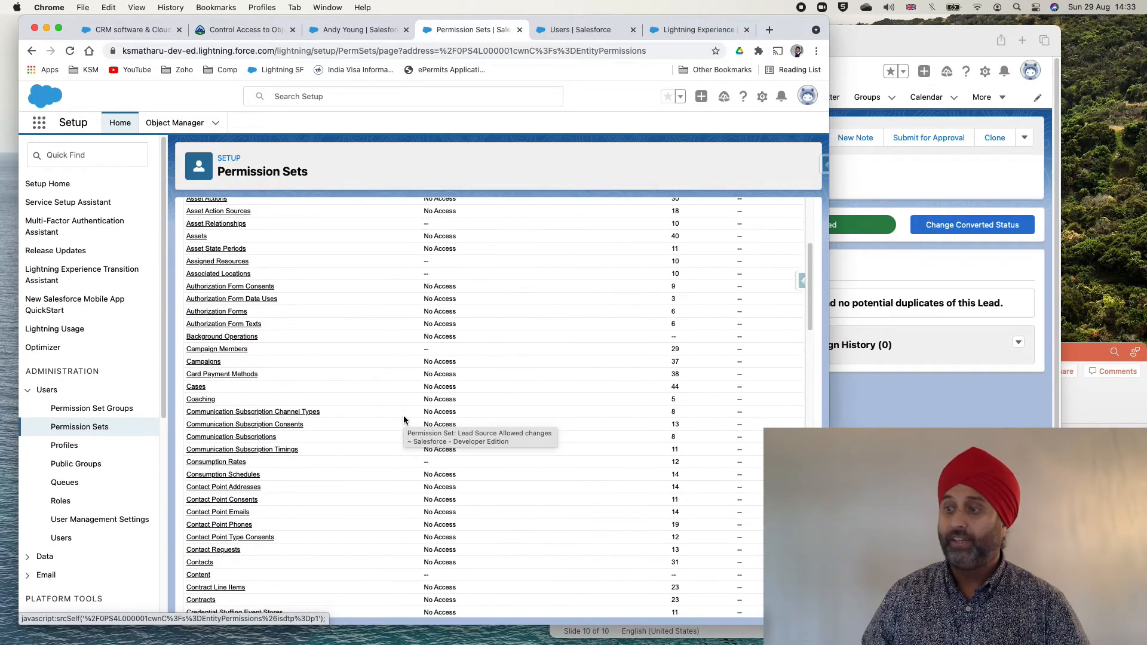
scroll(403, 418, down, 15)
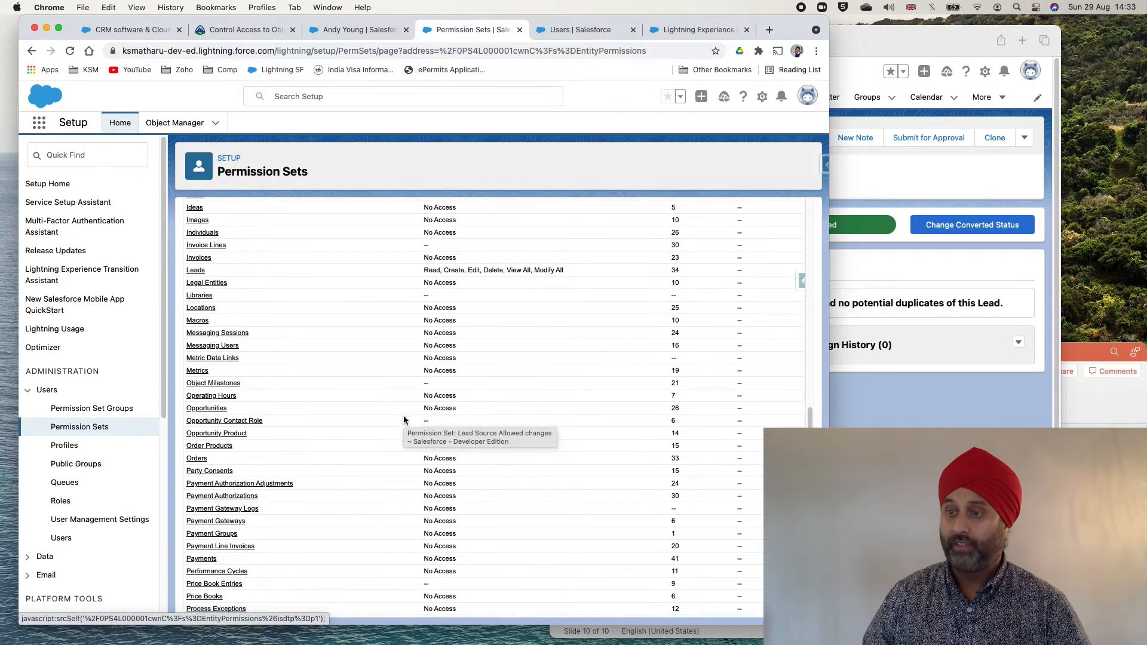
scroll(403, 417, down, 5)
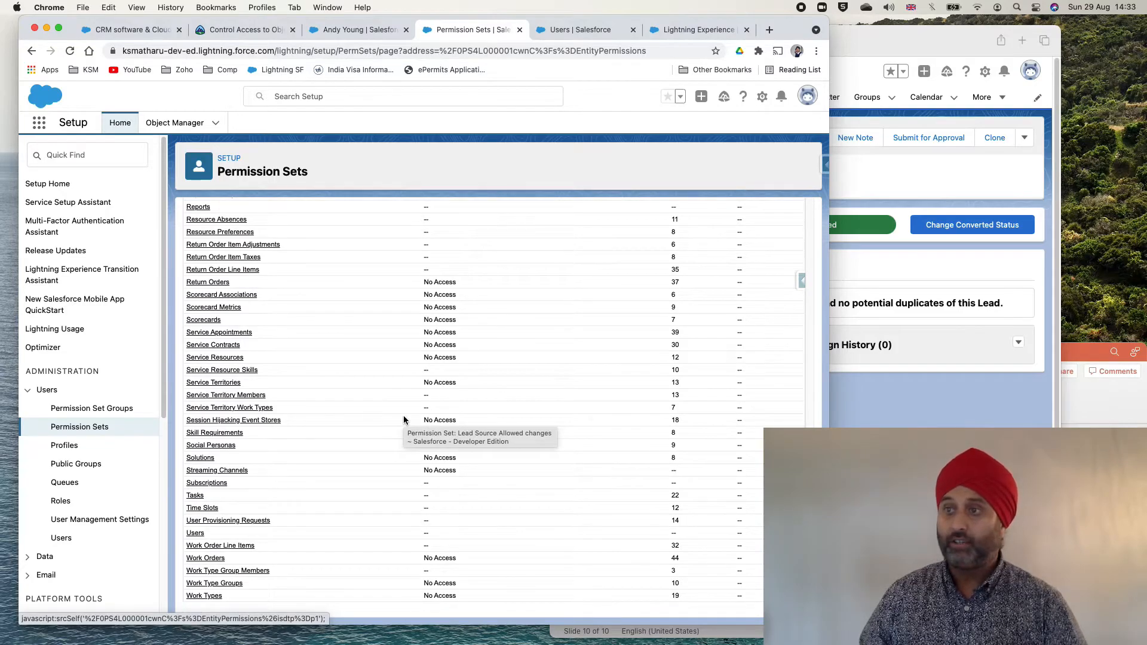
scroll(403, 417, up, 5)
scroll(403, 420, up, 8)
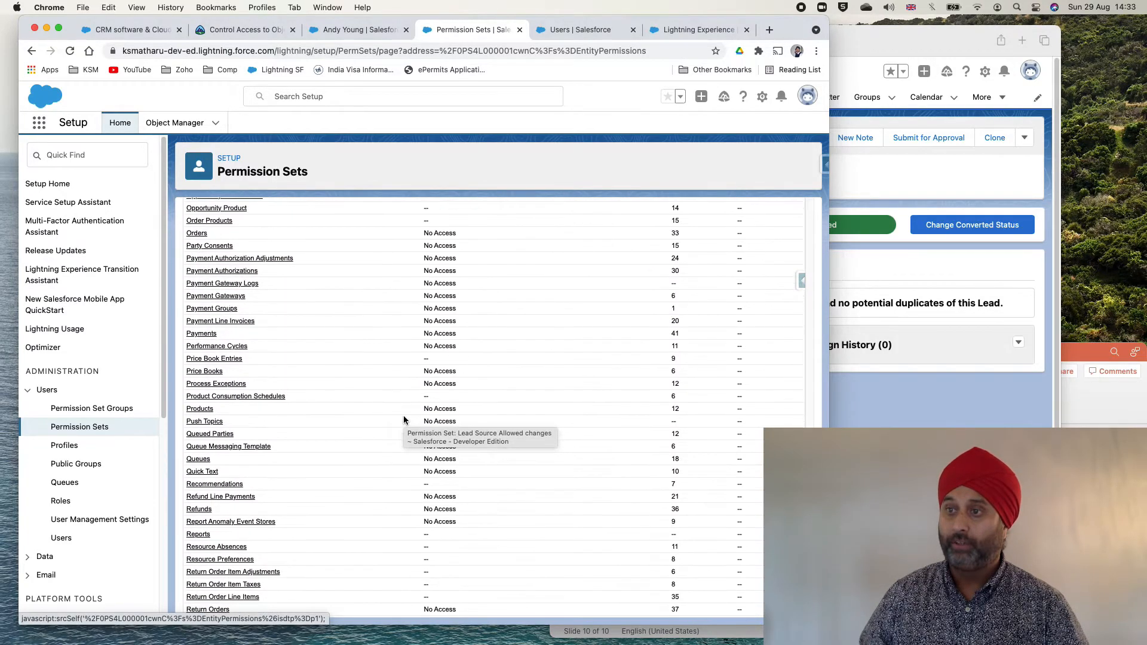
scroll(403, 421, up, 4)
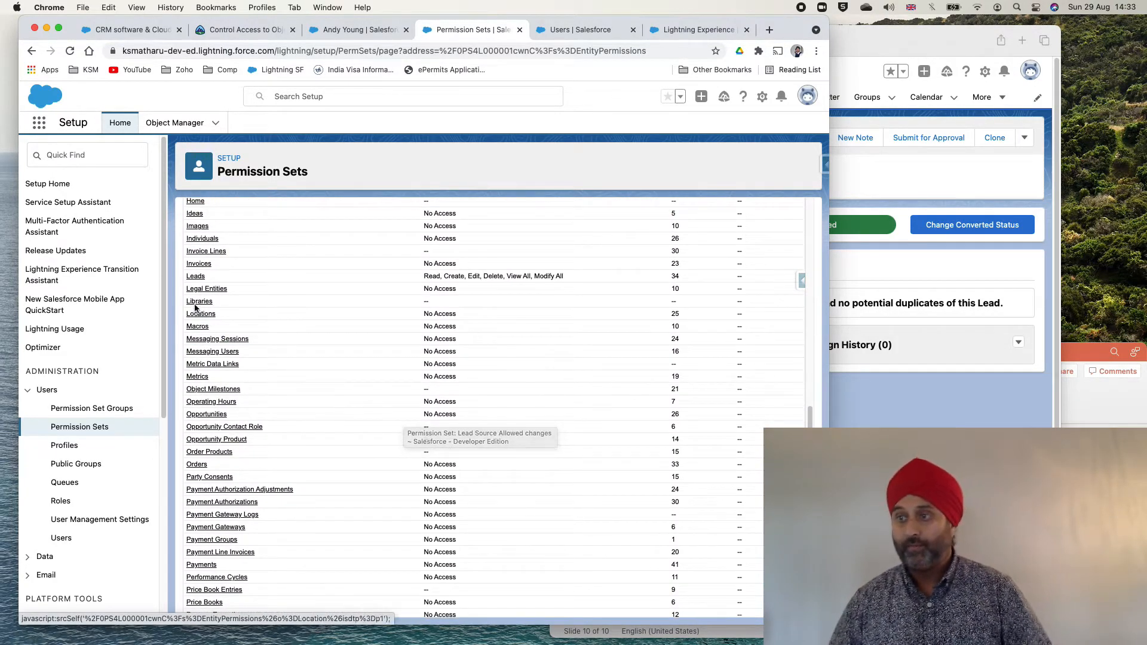
click(196, 277)
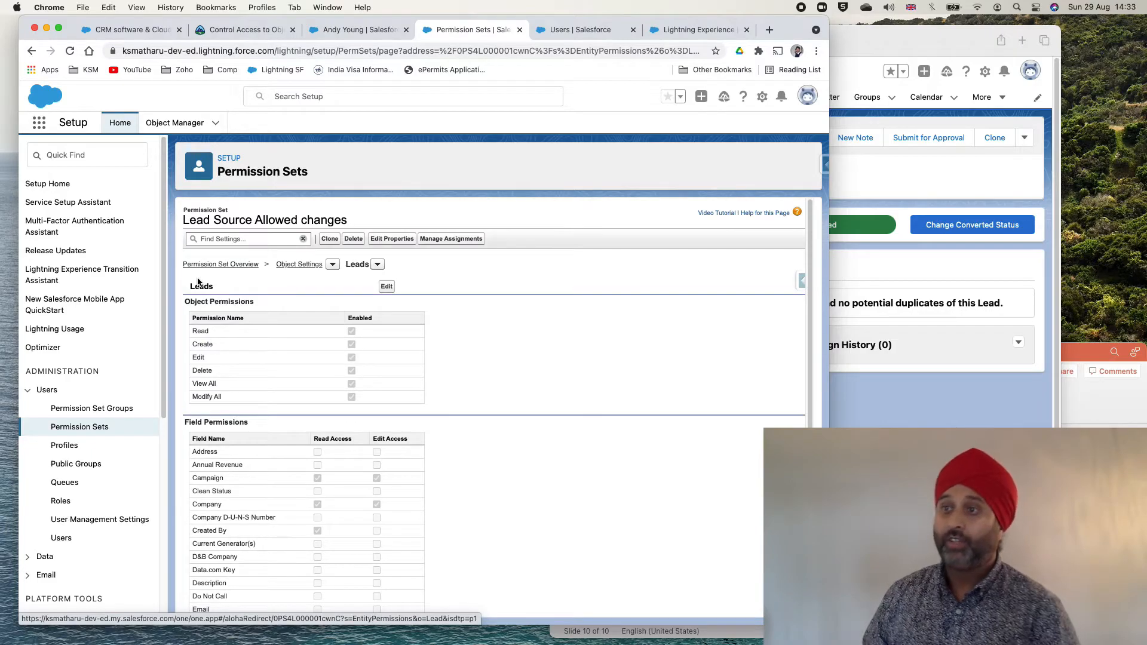
Grant read and edit access to the Lead Source field in the permission set's Leads settings and save.
click(387, 286)
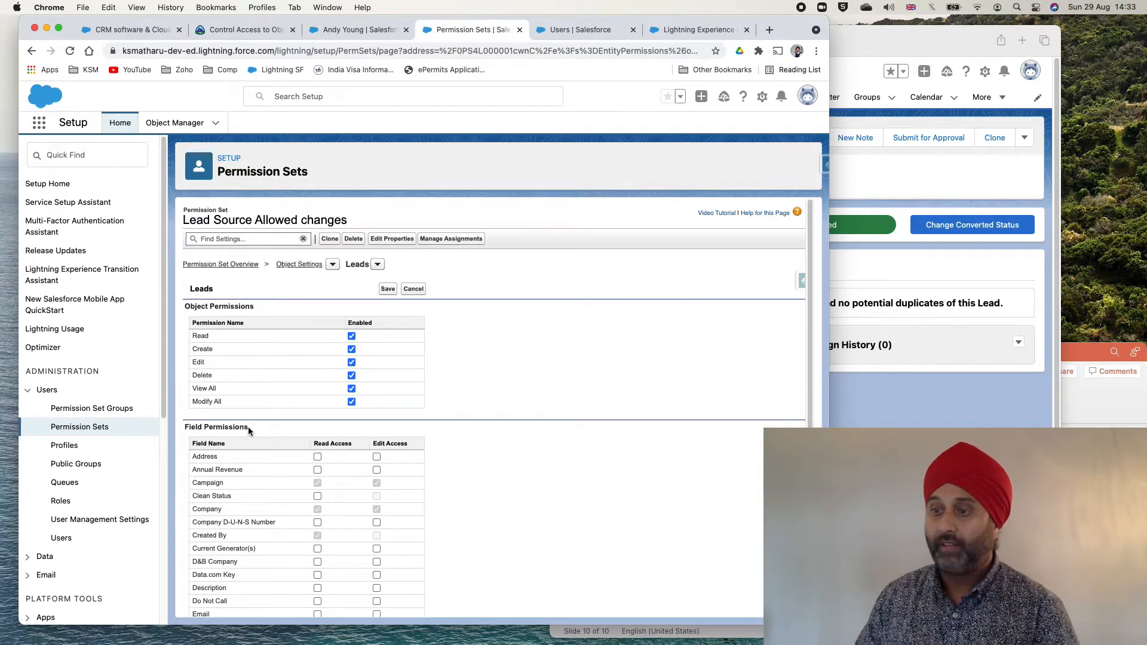
scroll(478, 538, down, 5)
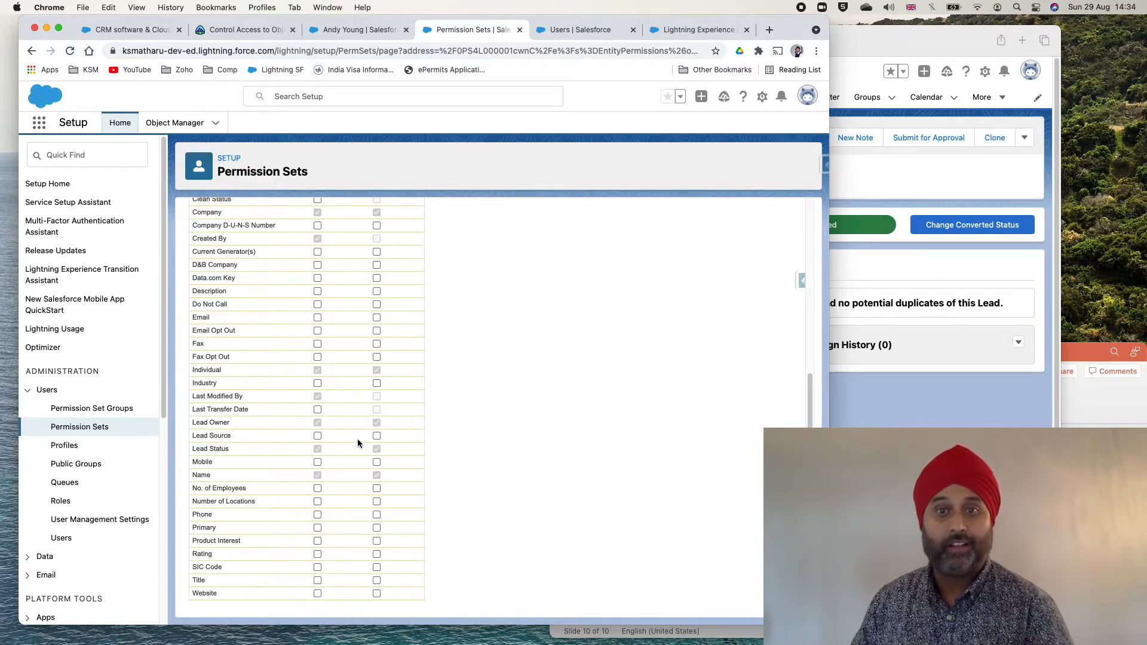
click(376, 437)
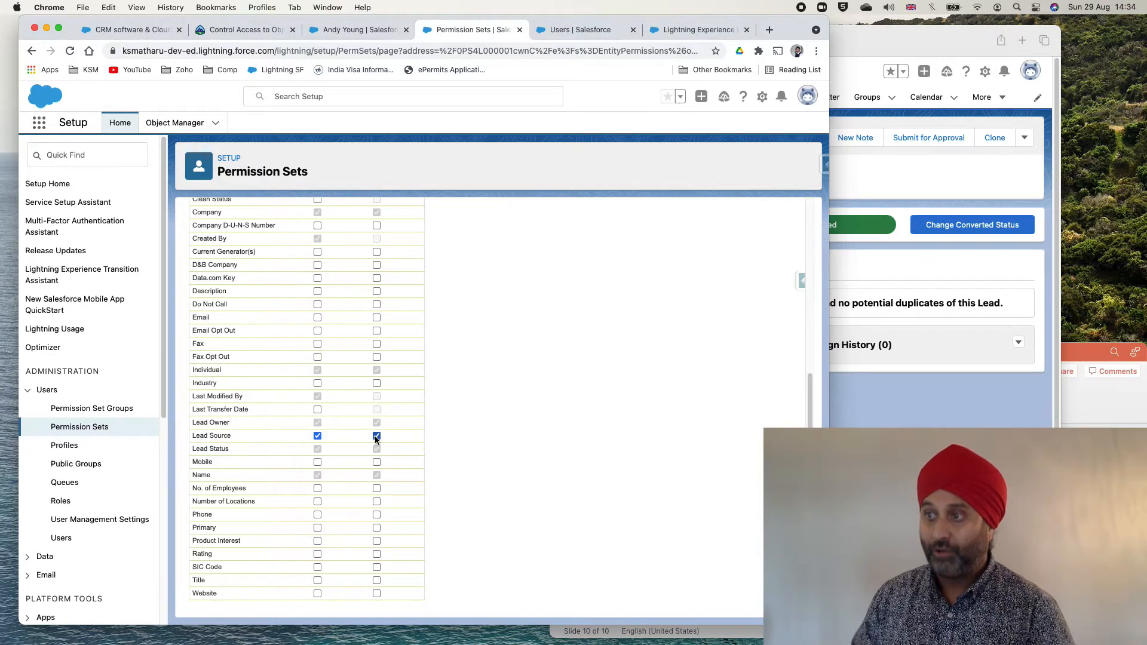
scroll(482, 438, up, 5)
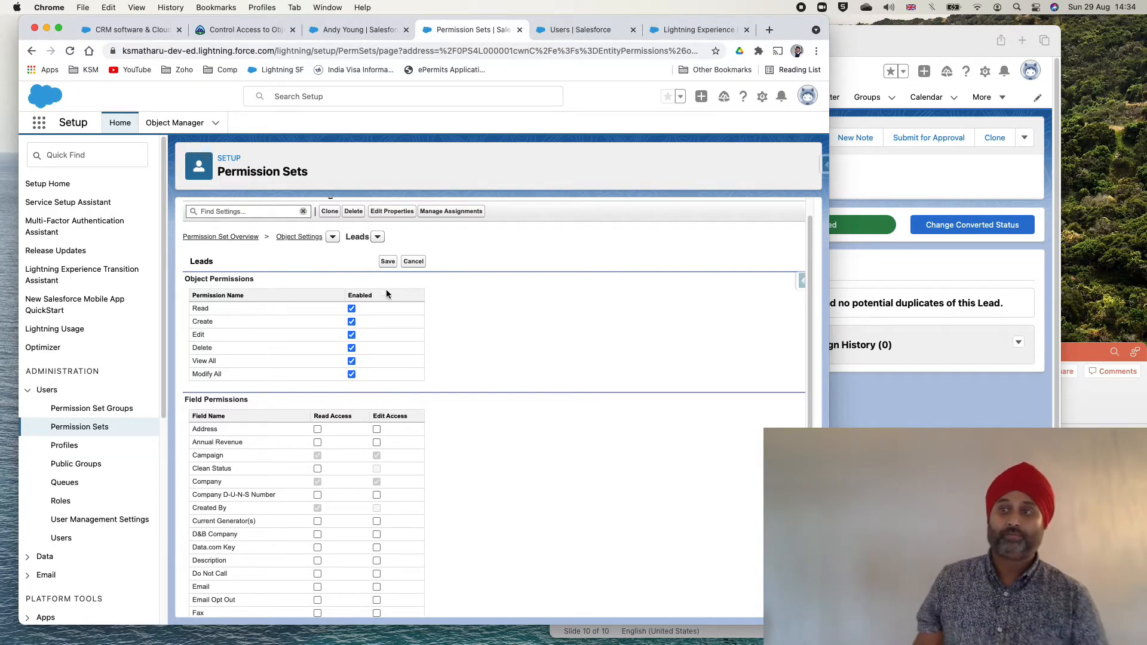
click(387, 267)
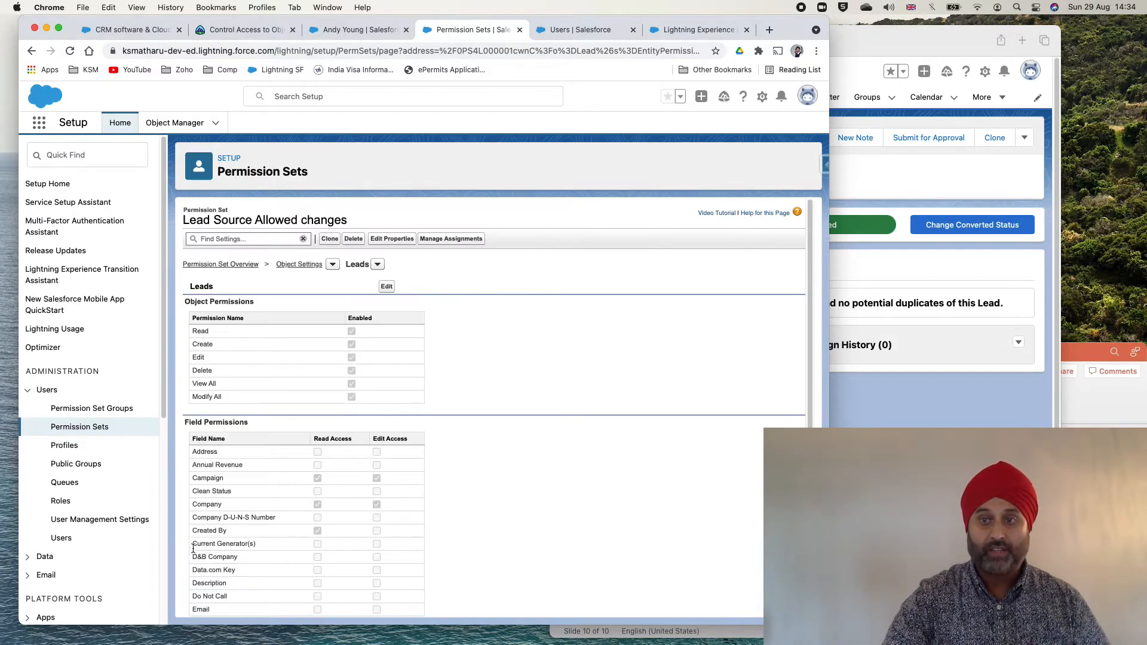
Assign the "Lead Source Allowed changes" permission set to the Standard User profile's user signed in on the other window, and save.
click(58, 542)
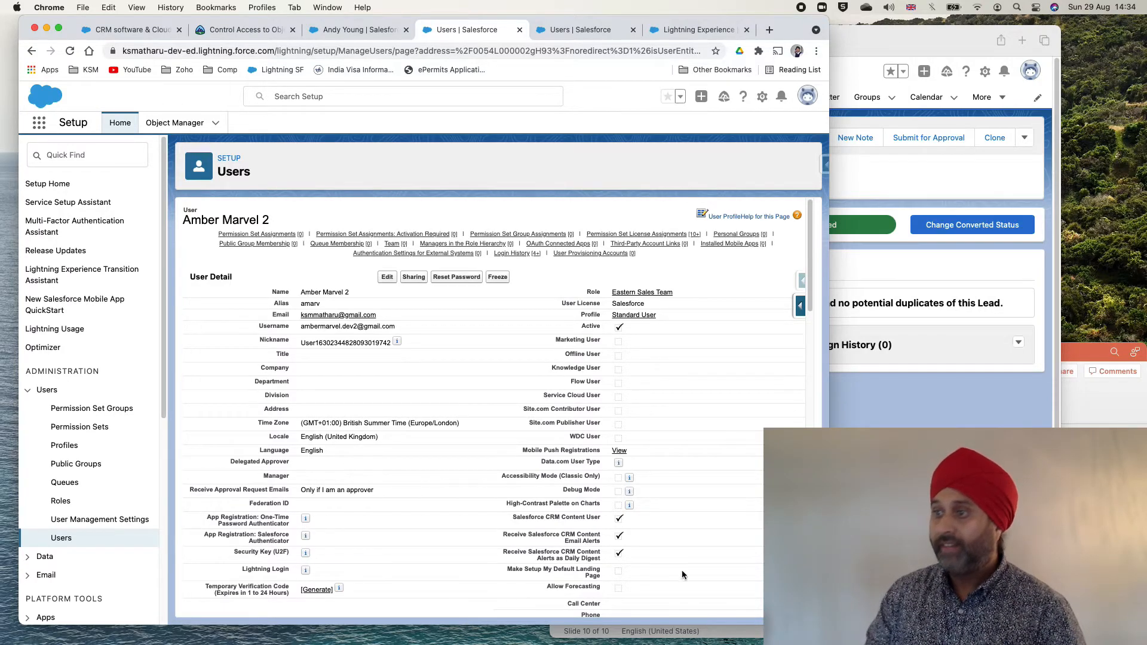
scroll(400, 361, down, 15)
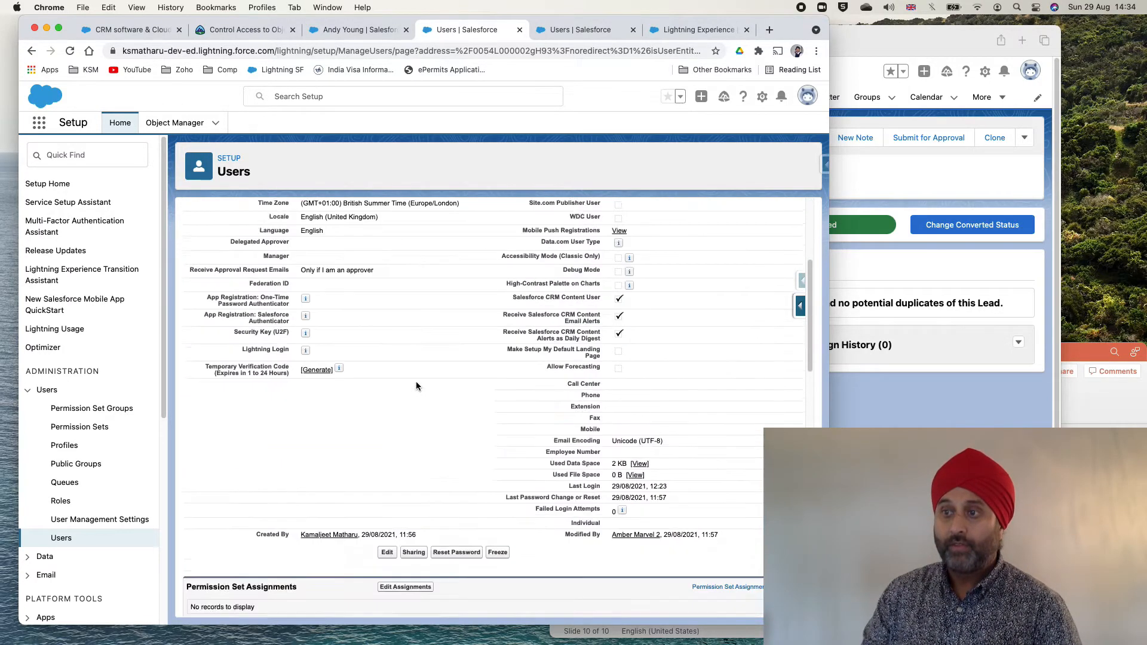
drag(191, 318, 310, 319)
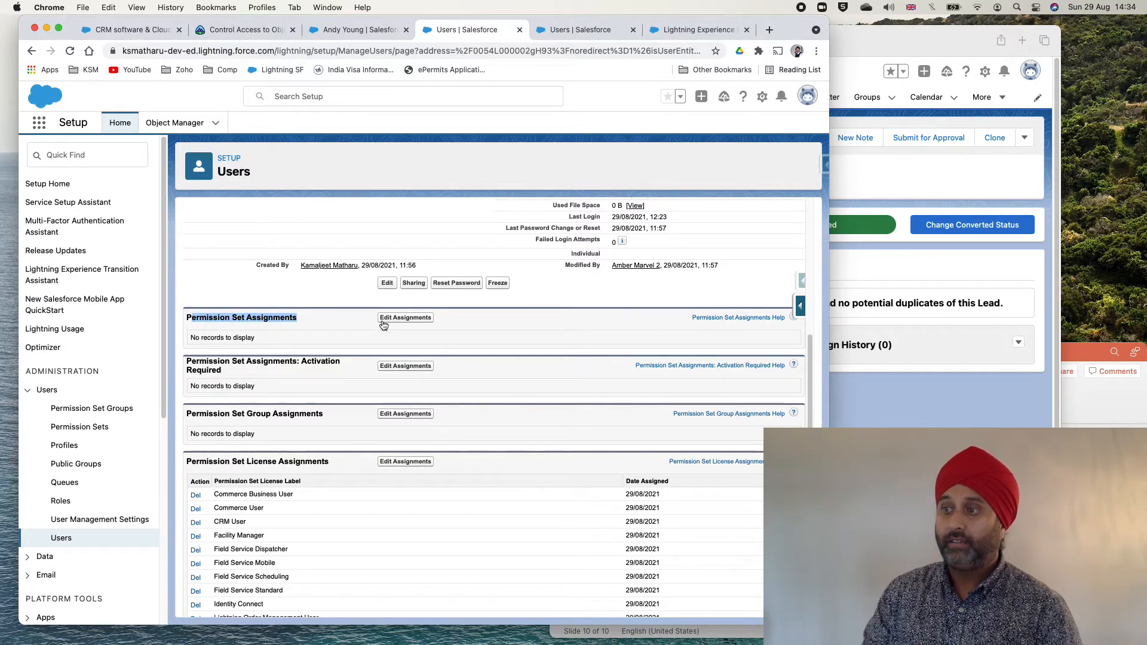
click(400, 323)
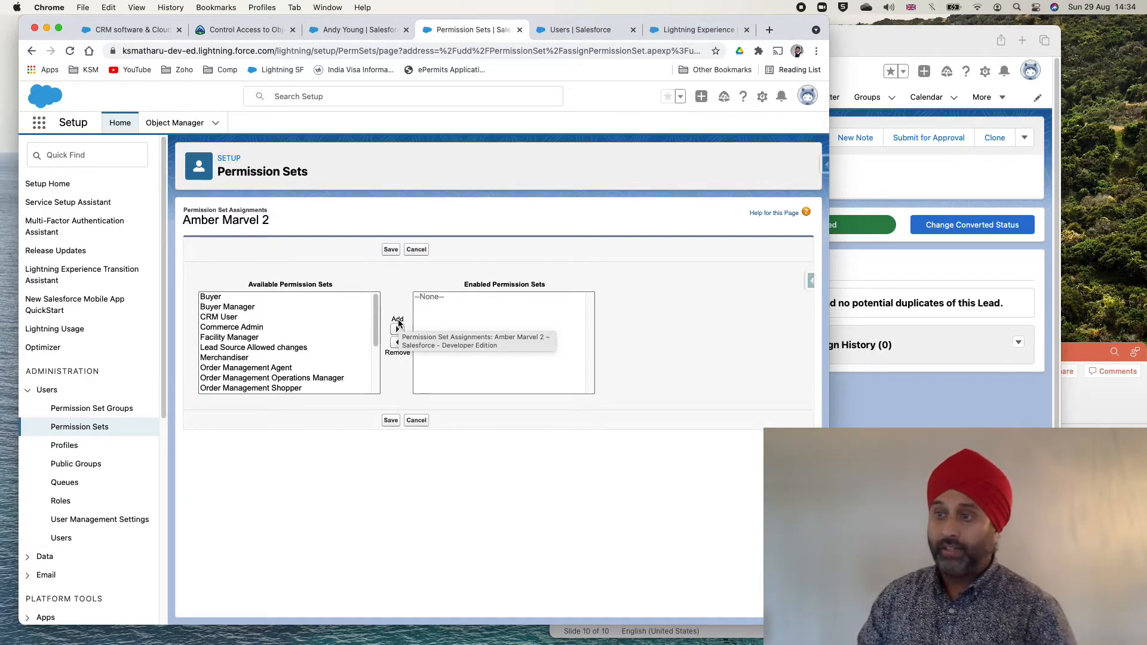
click(238, 349)
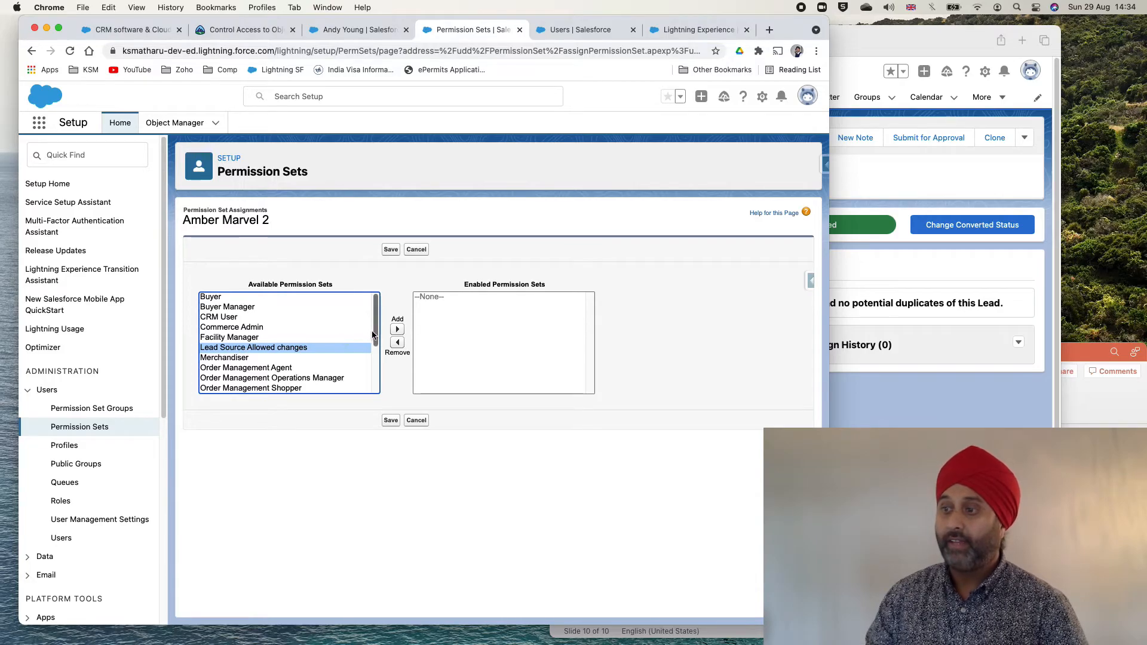
click(397, 330)
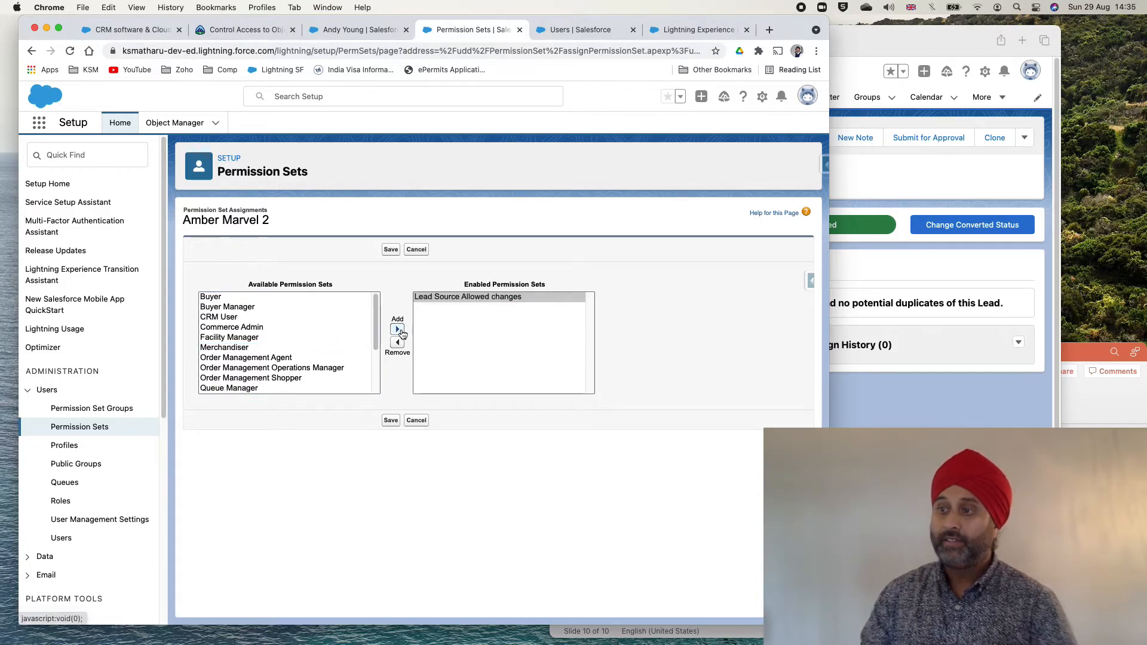
click(390, 421)
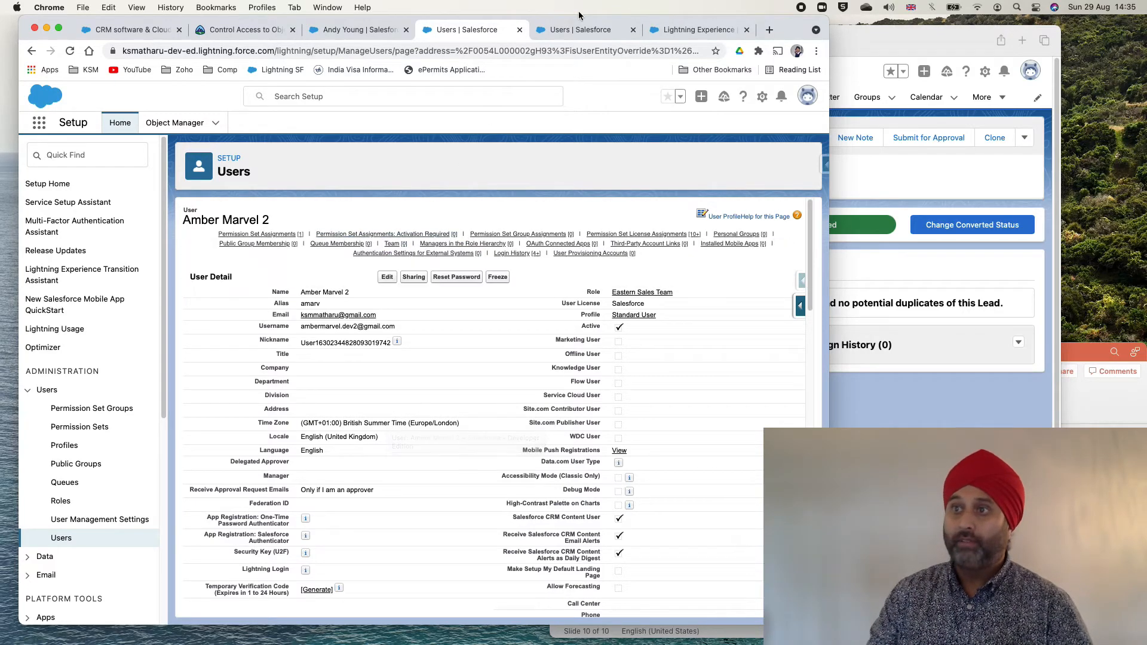
Switch to the Standard User's Safari window, reload the open lead record and show its details.
click(842, 41)
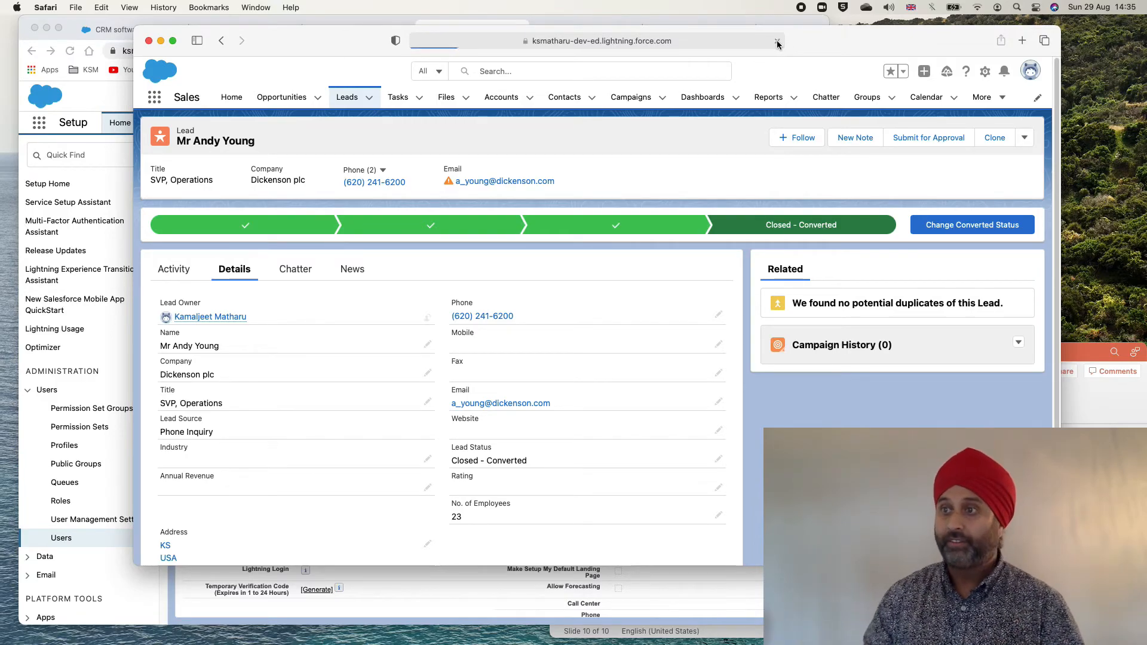
click(776, 42)
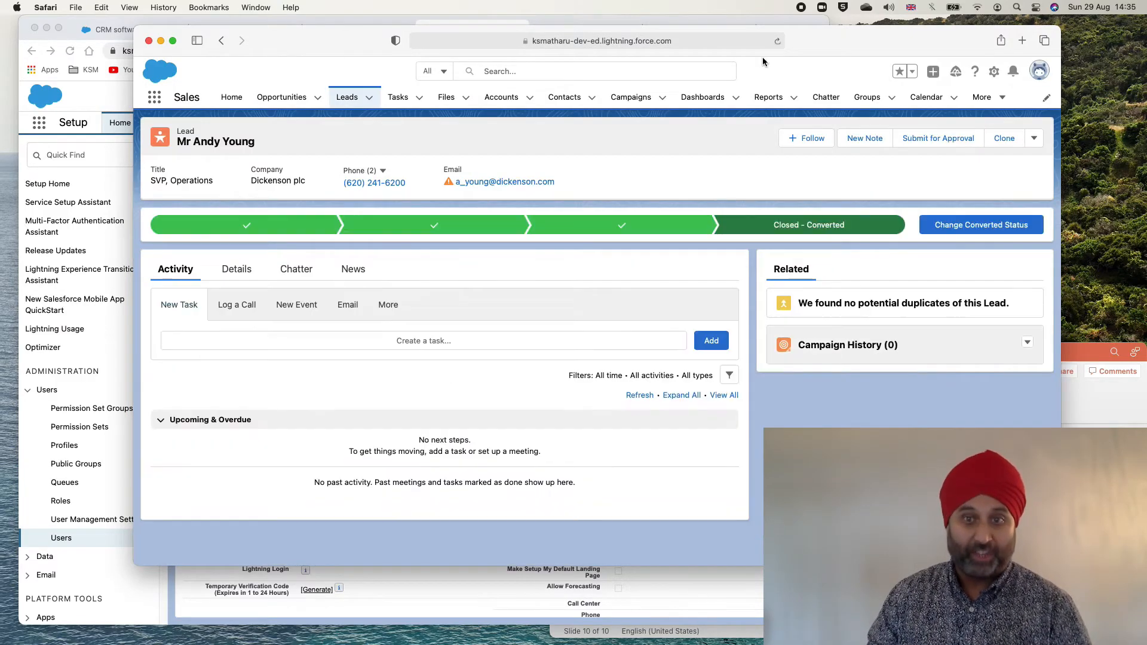
click(244, 275)
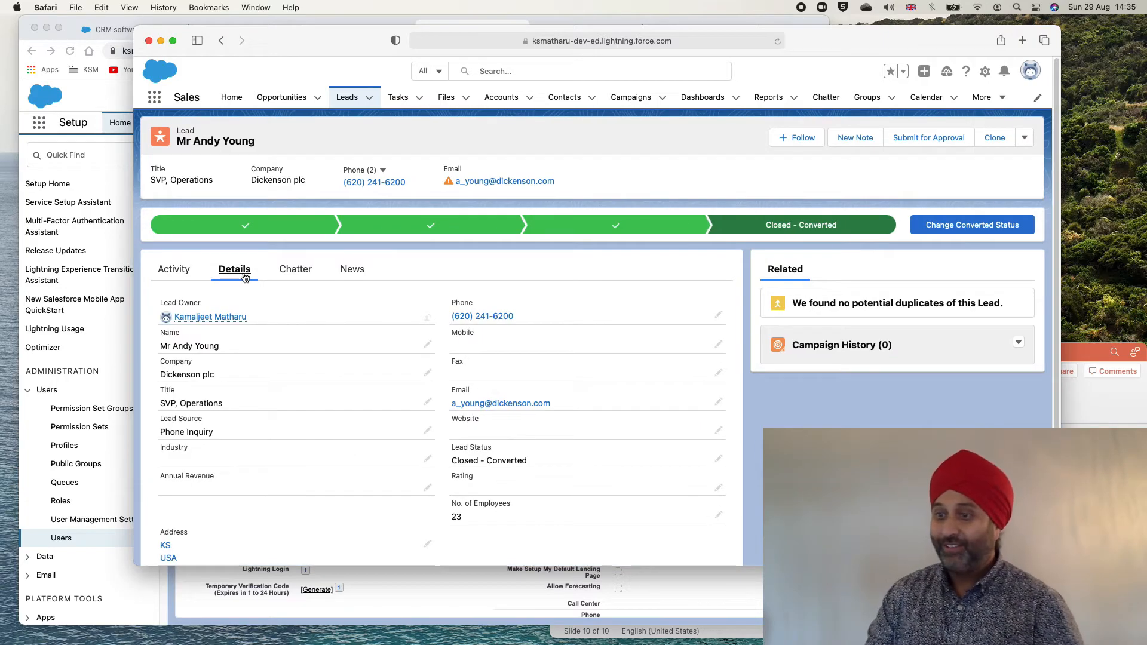
scroll(435, 495, down, 2)
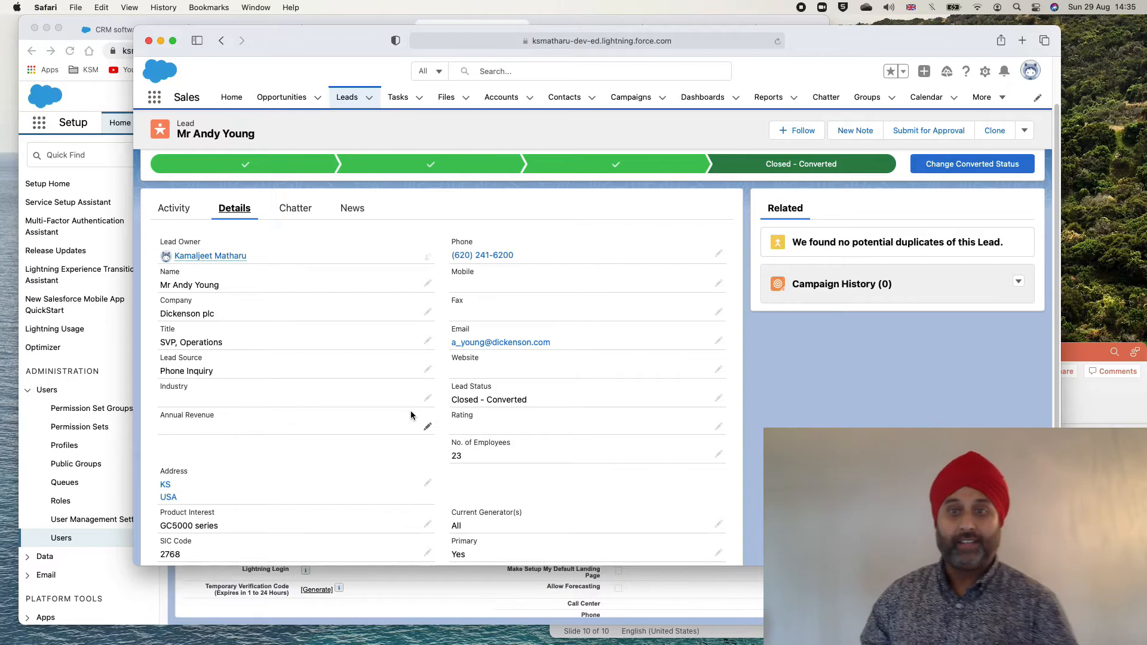
Change the lead's Lead Source to Partner Referral and save the record.
click(427, 373)
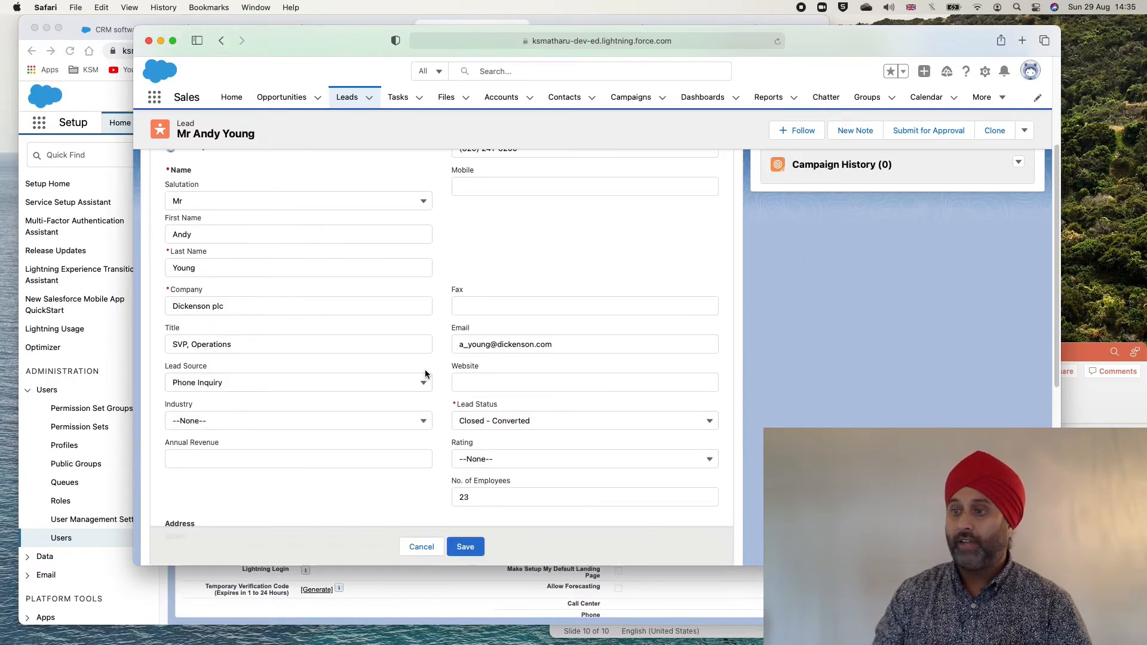
click(418, 382)
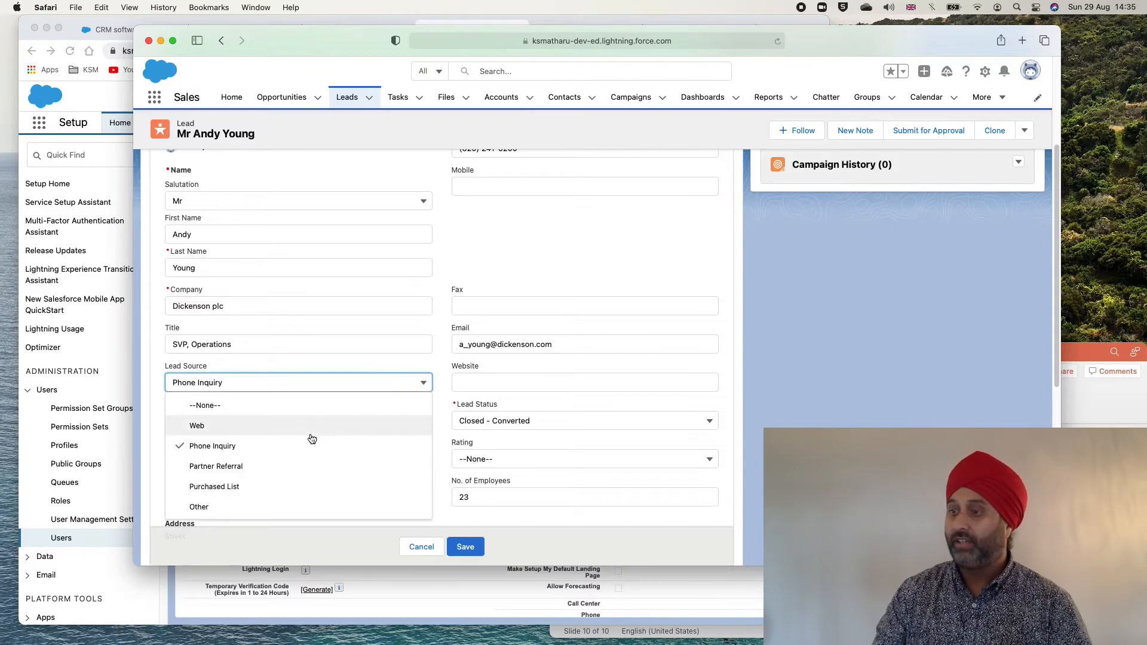
click(252, 467)
click(465, 547)
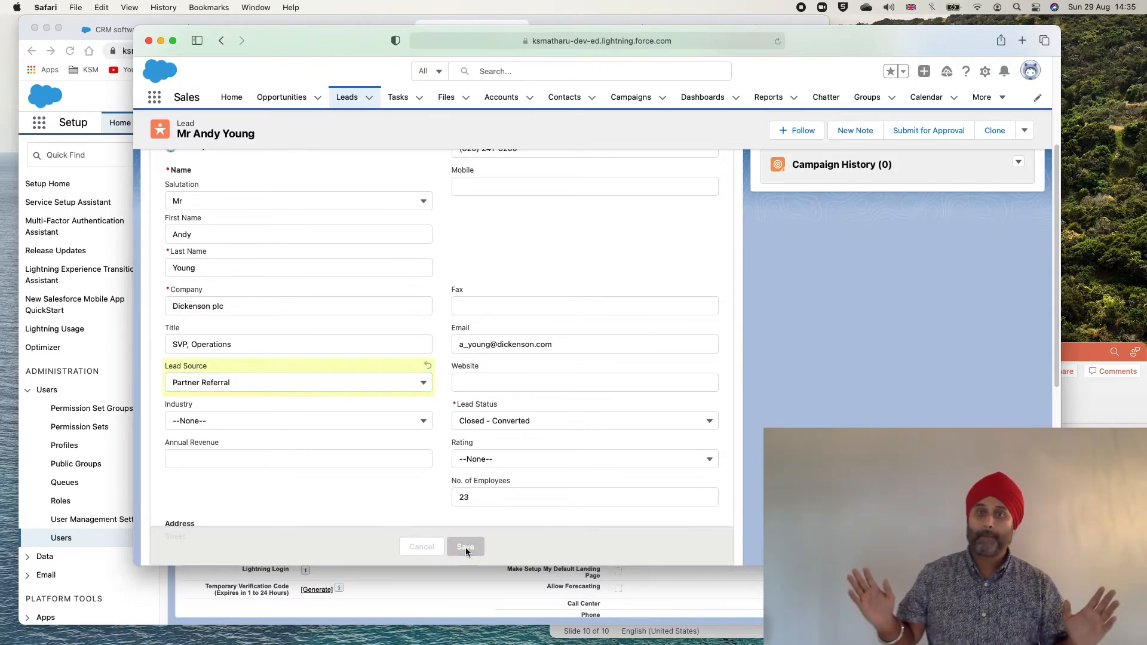